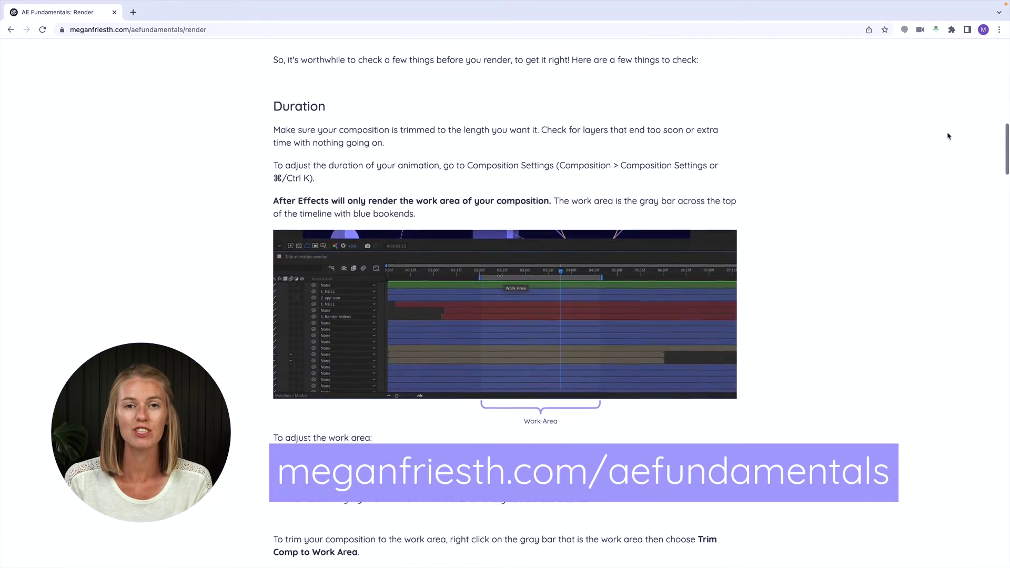
{"action": "scroll", "coordinate": [948, 137], "scroll_direction": "down", "scroll_amount": 4}
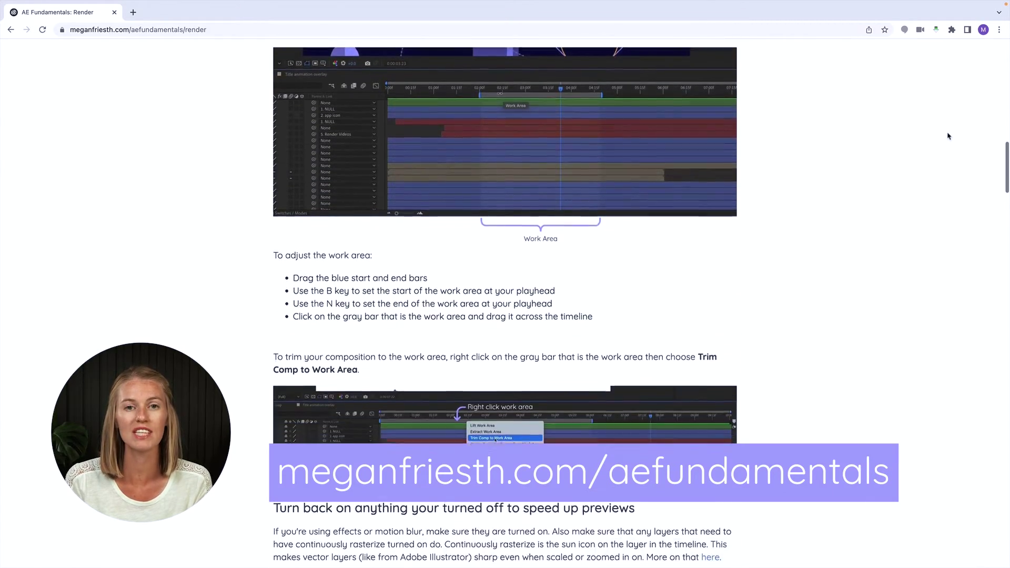
{"action": "scroll", "coordinate": [948, 136], "scroll_direction": "down", "scroll_amount": 1}
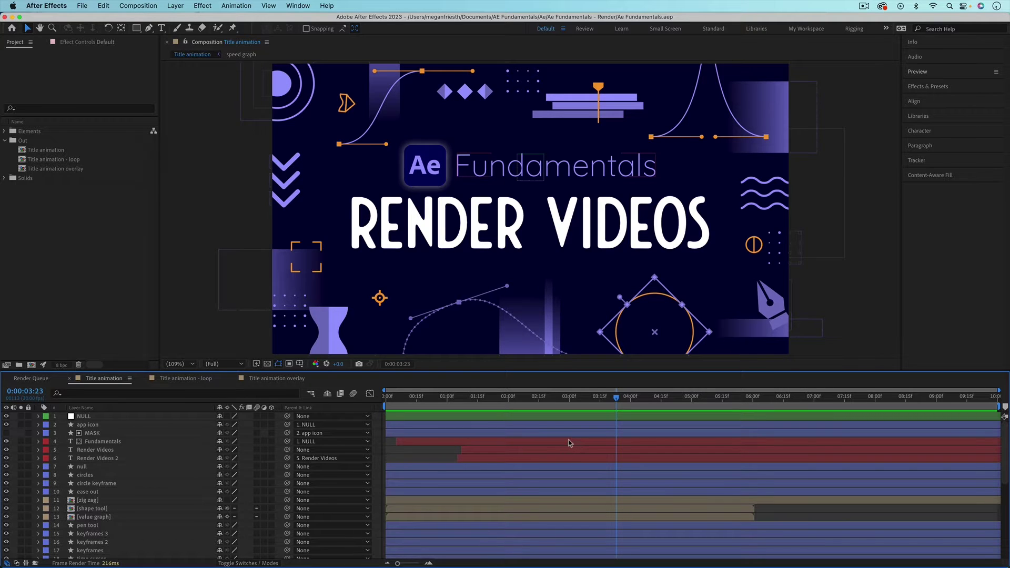
Step: Narrow the work area to about 2:00 through 4:15 and preview that span
{"action": "left_click", "coordinate": [569, 443]}
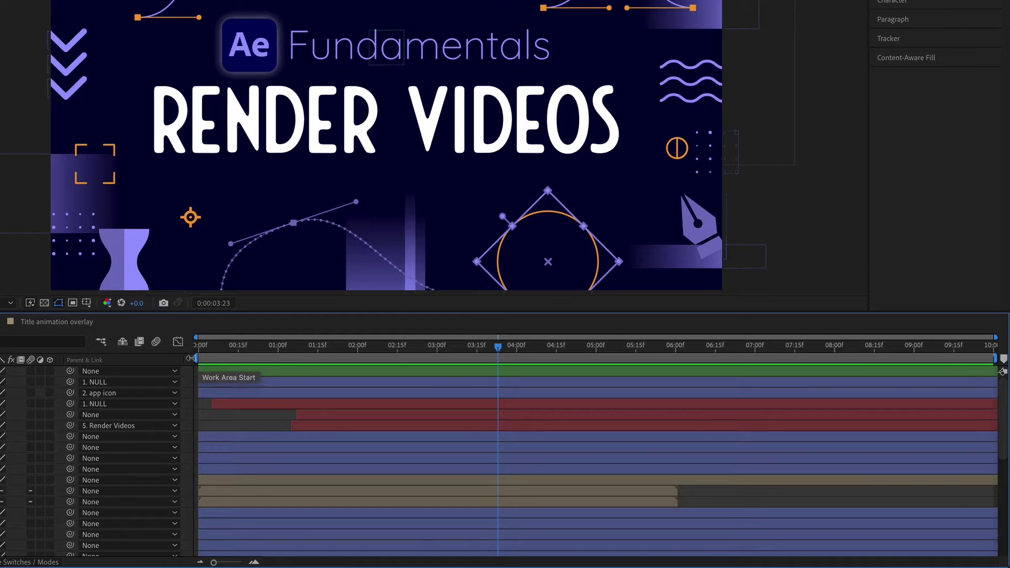
{"action": "left_click_drag", "start_coordinate": [209, 358], "coordinate": [357, 358]}
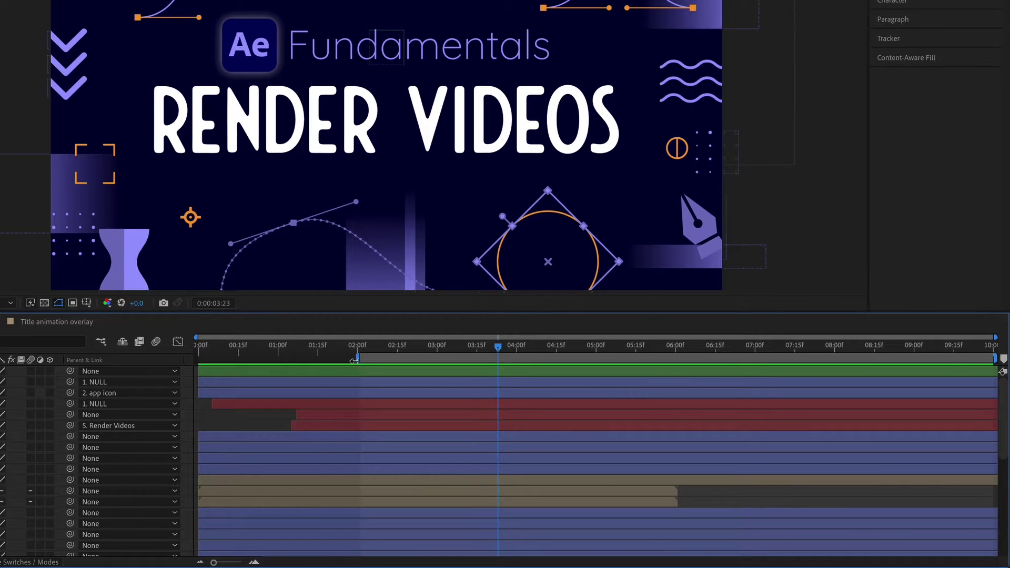
{"action": "left_click_drag", "start_coordinate": [993, 358], "coordinate": [569, 358]}
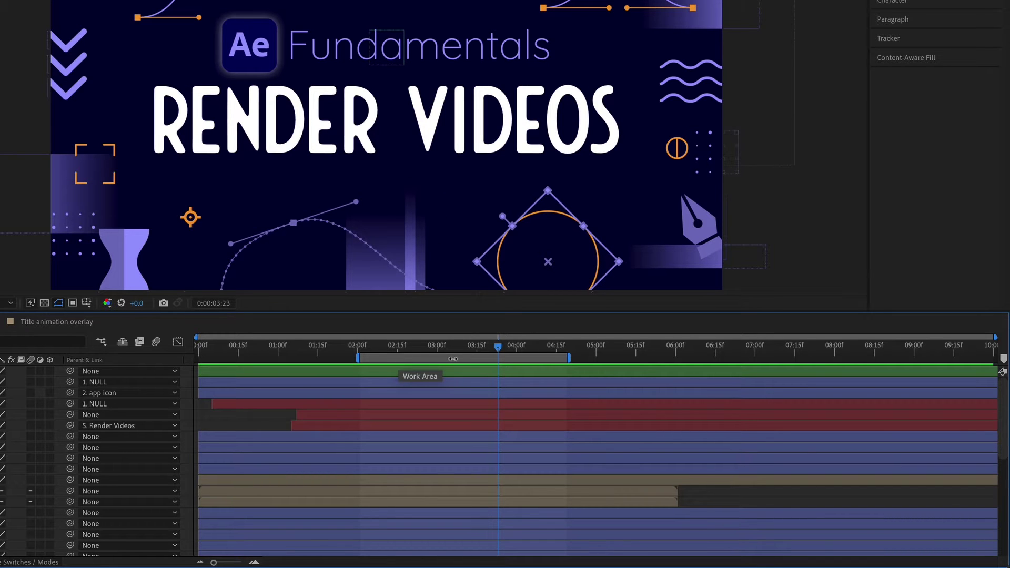
{"action": "key", "text": "space"}
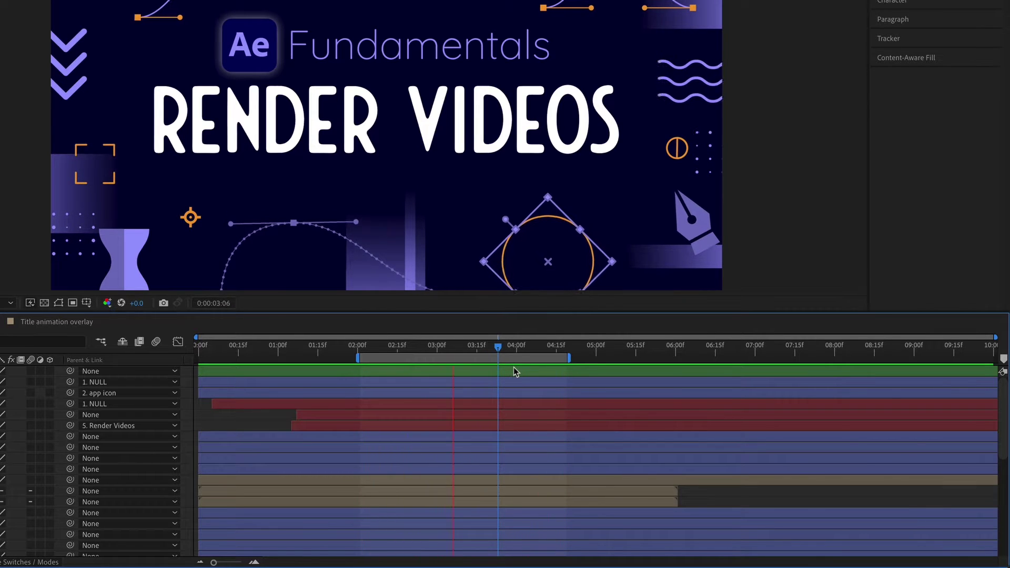
{"action": "key", "text": "space"}
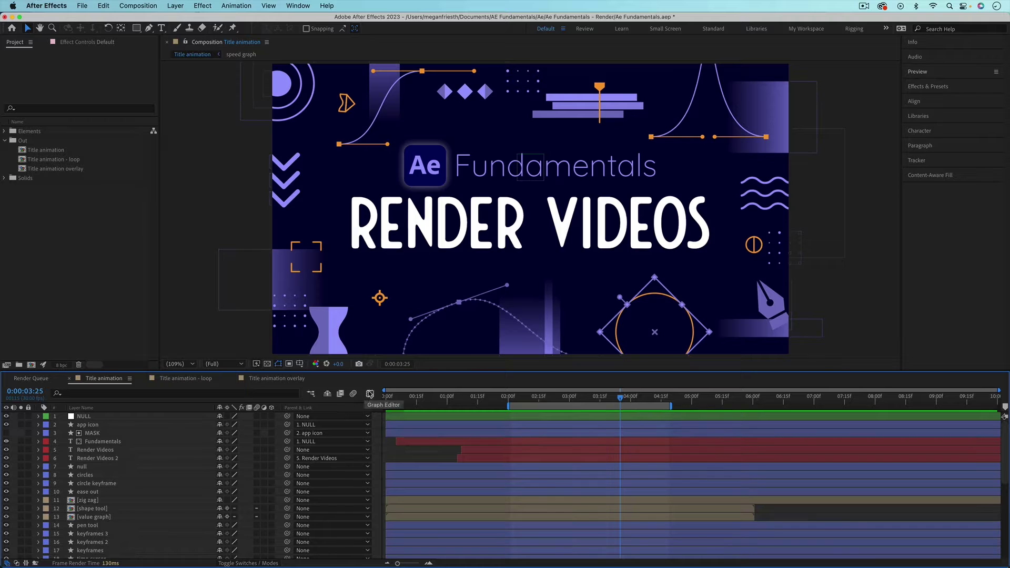
Step: Set the work area from 0:00 to 6:00 with B and N, then scrub to check
{"action": "left_click", "coordinate": [386, 398]}
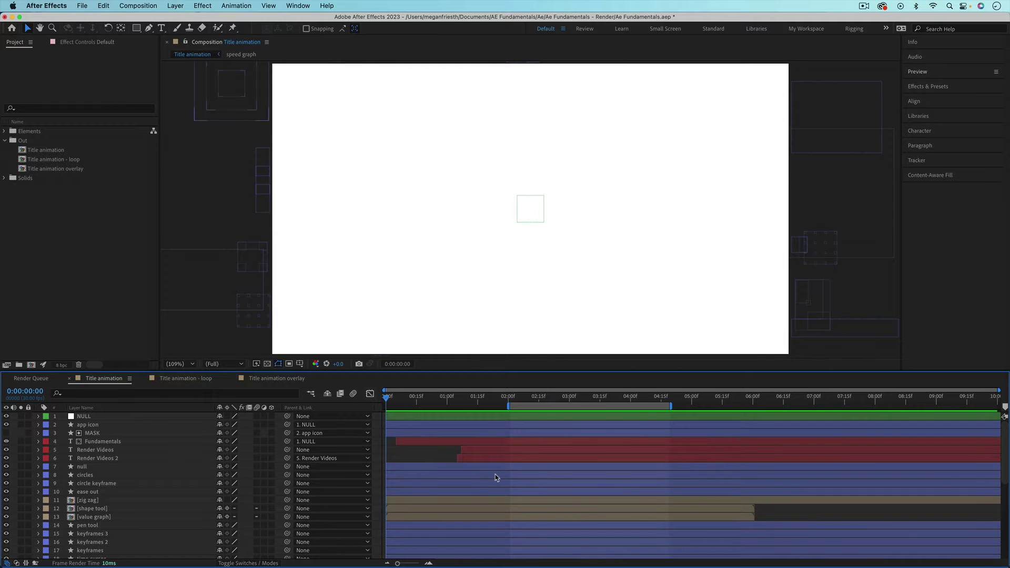
{"action": "key", "text": "b"}
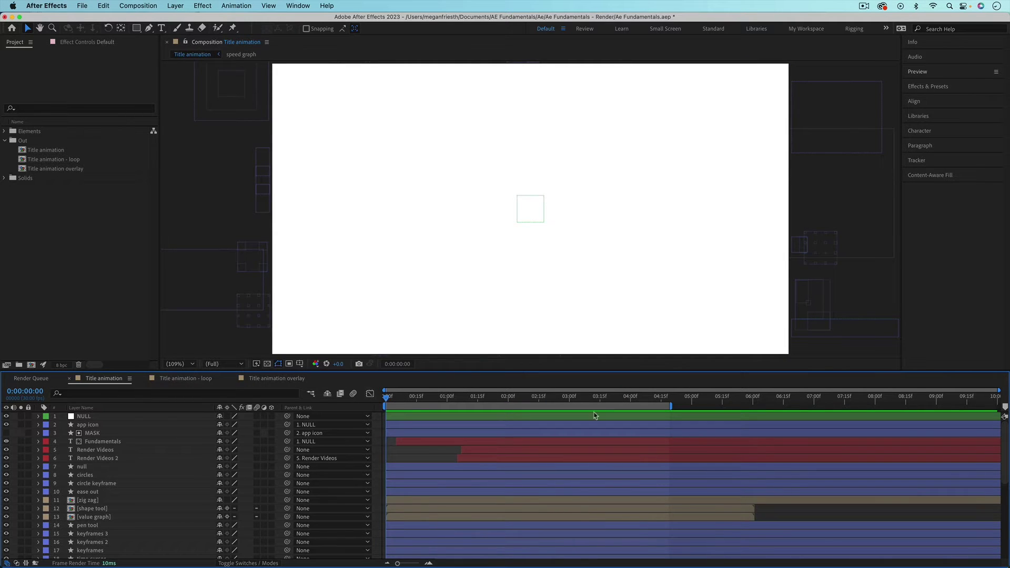
{"action": "left_click", "coordinate": [753, 402]}
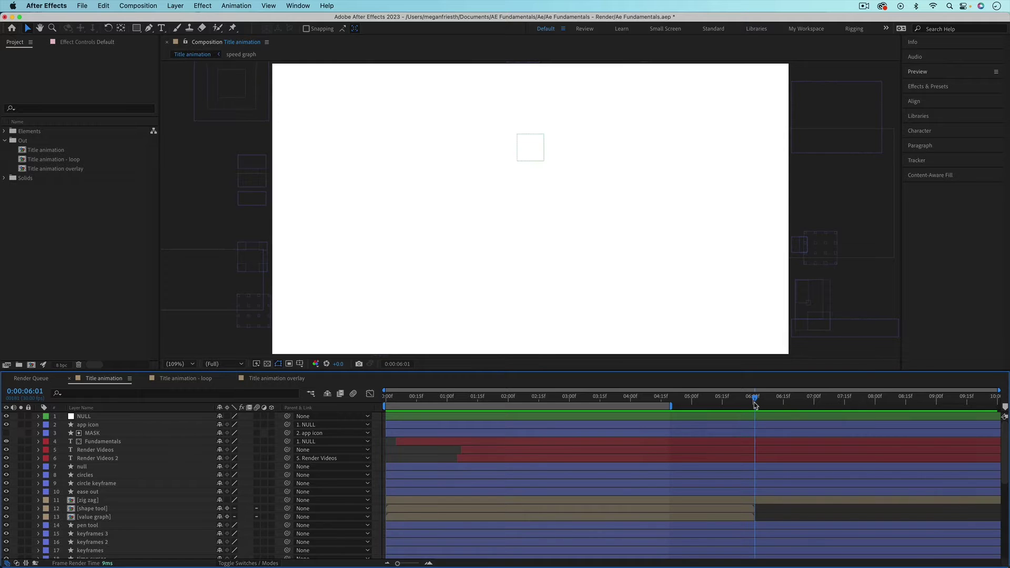
{"action": "key", "text": "n"}
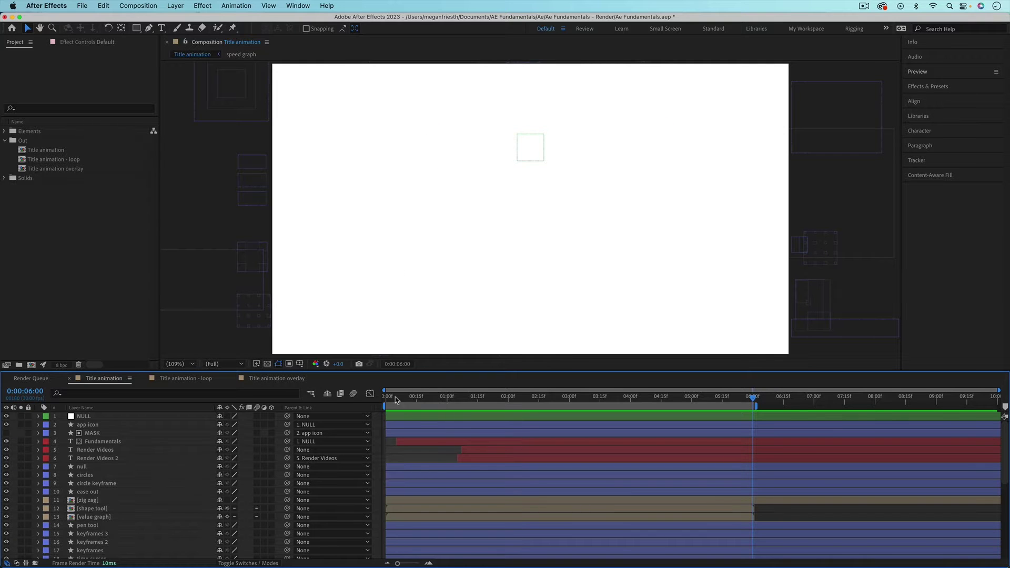
{"action": "left_click_drag", "start_coordinate": [396, 399], "coordinate": [858, 405]}
Step: Check Composition Settings, then trim the comp to its 0–6 second work area
{"action": "key", "text": "super+k"}
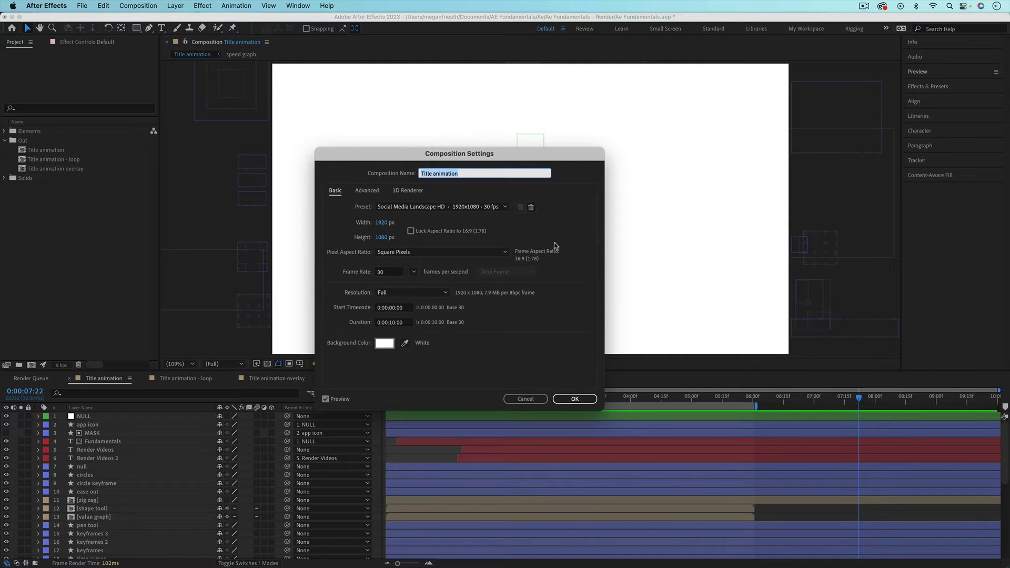
{"action": "left_click", "coordinate": [526, 398]}
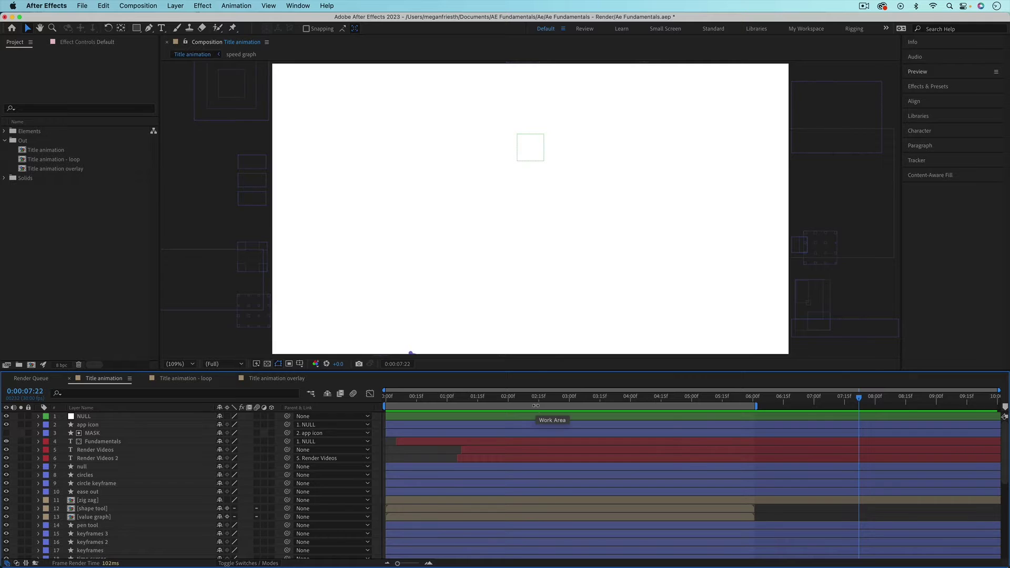
{"action": "right_click", "coordinate": [535, 405]}
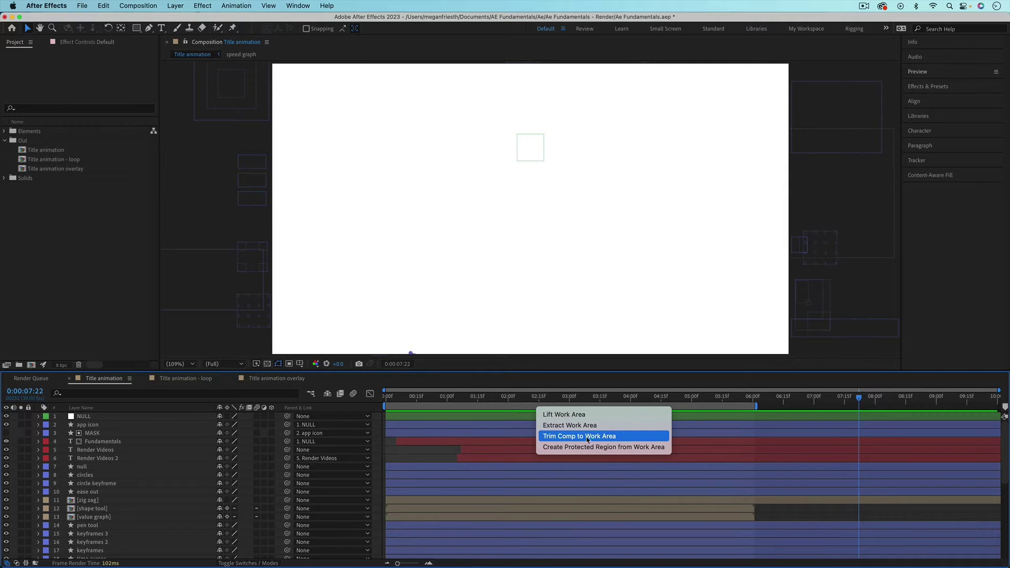
{"action": "left_click", "coordinate": [619, 436]}
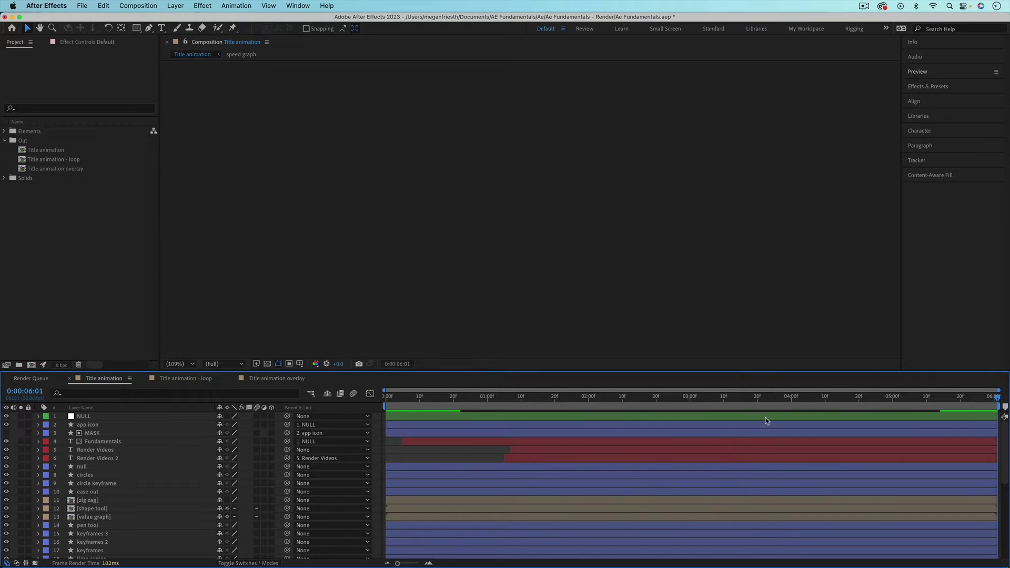
{"action": "left_click", "coordinate": [387, 401]}
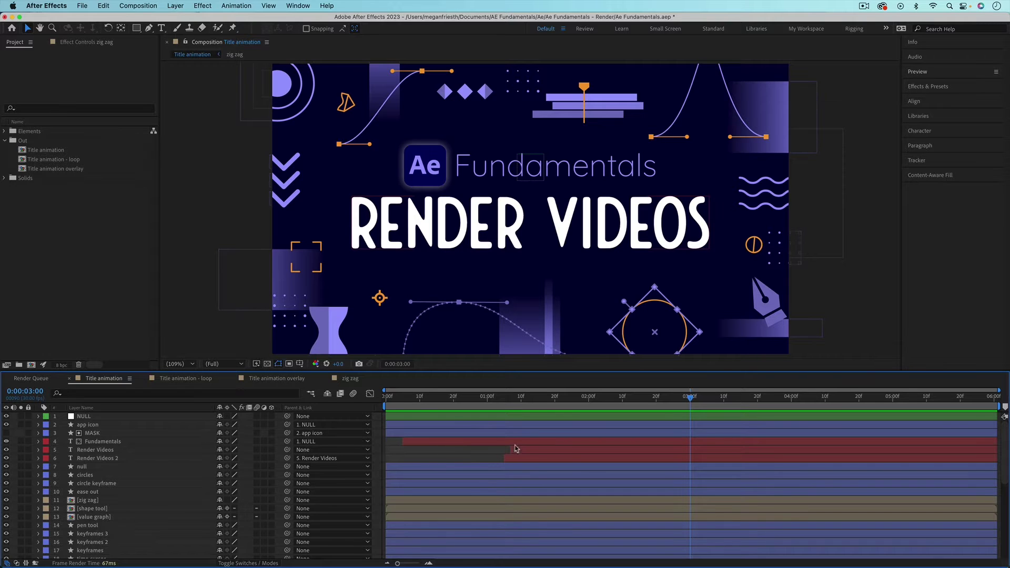
Step: Select the Render Videos text layer
{"action": "left_click", "coordinate": [451, 455]}
Step: Add Title animation to the Render Queue from the Composition menu
{"action": "left_click", "coordinate": [144, 7]}
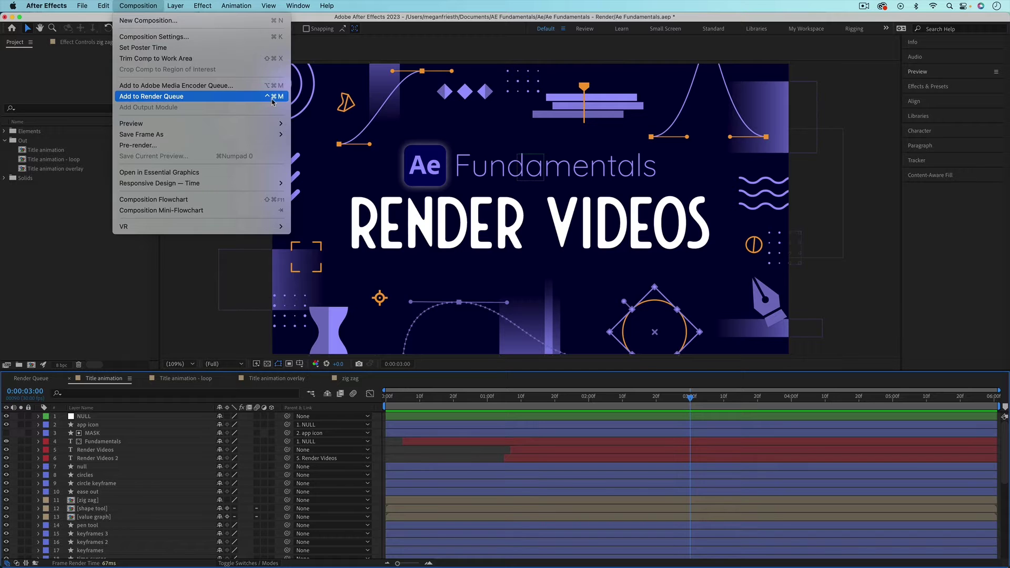
{"action": "left_click", "coordinate": [247, 99]}
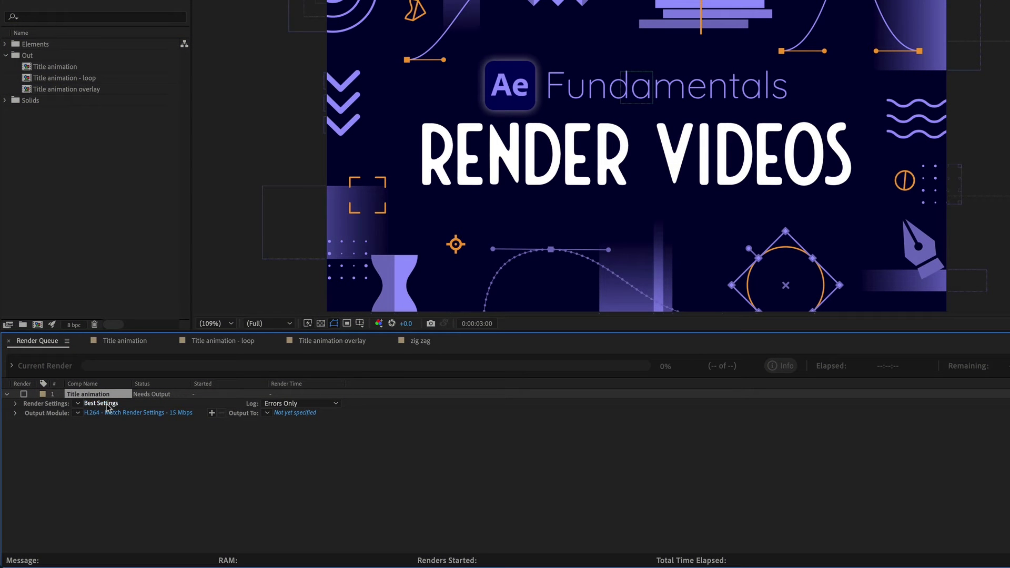
{"action": "left_click", "coordinate": [104, 404]}
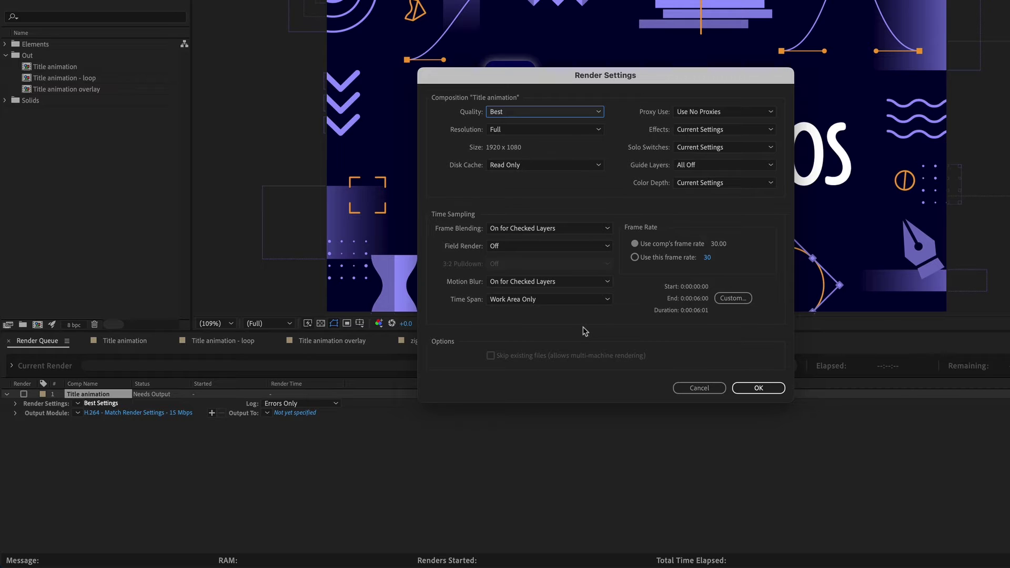
{"action": "left_click", "coordinate": [534, 118]}
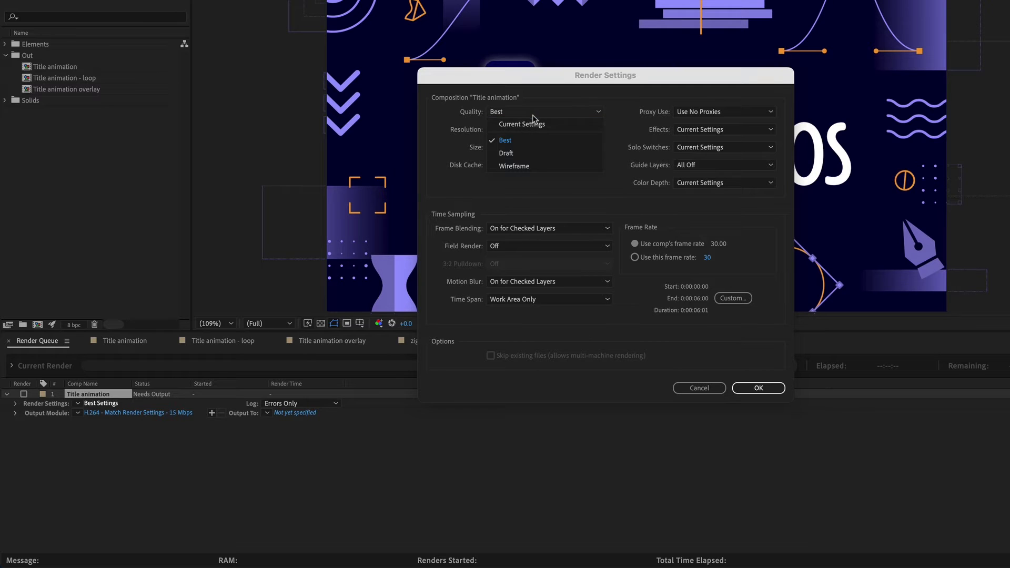
{"action": "left_click", "coordinate": [573, 193]}
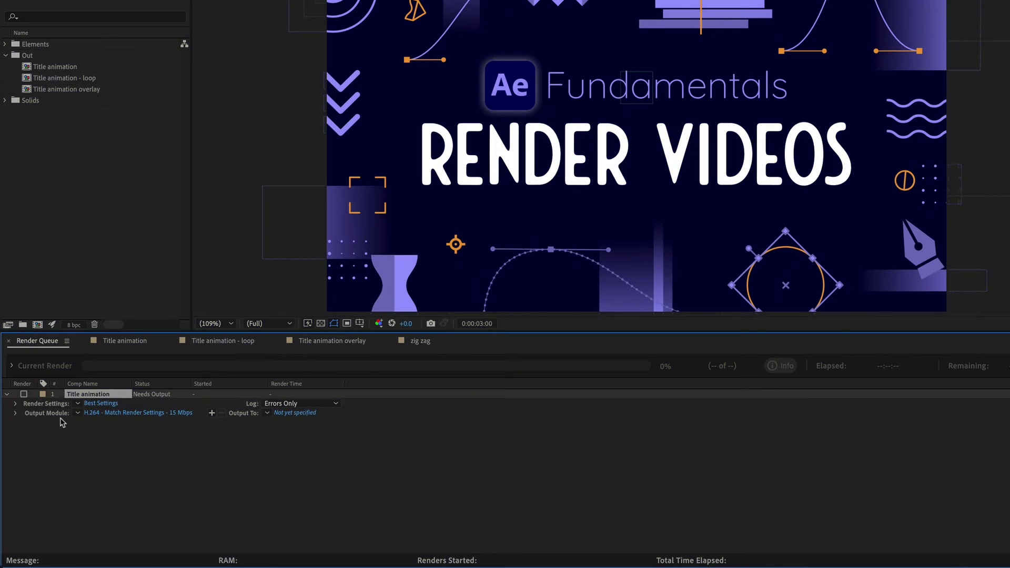
Step: Review the Output Module settings without changes and bring up the output template list
{"action": "left_click", "coordinate": [93, 450]}
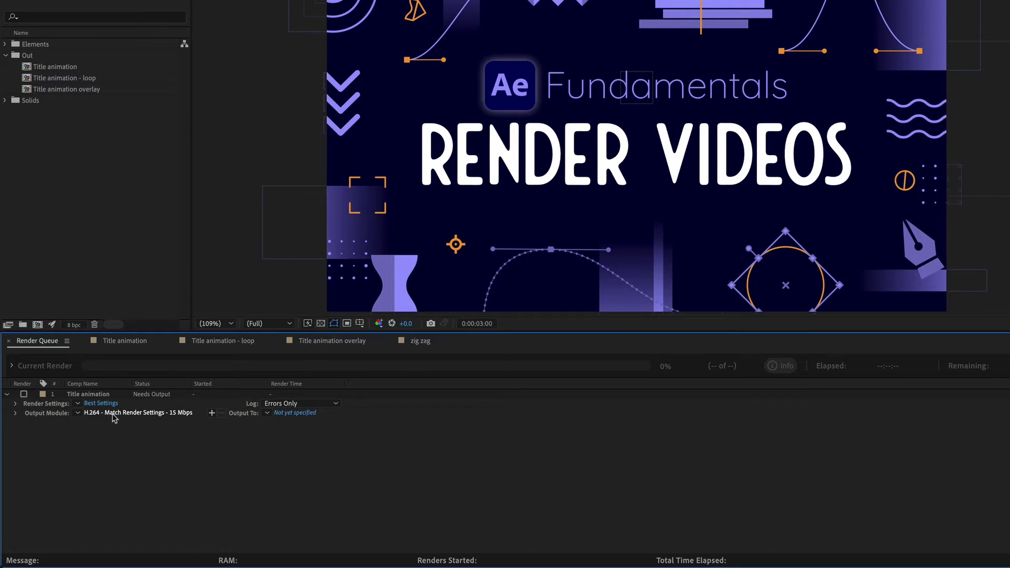
{"action": "left_click", "coordinate": [114, 414]}
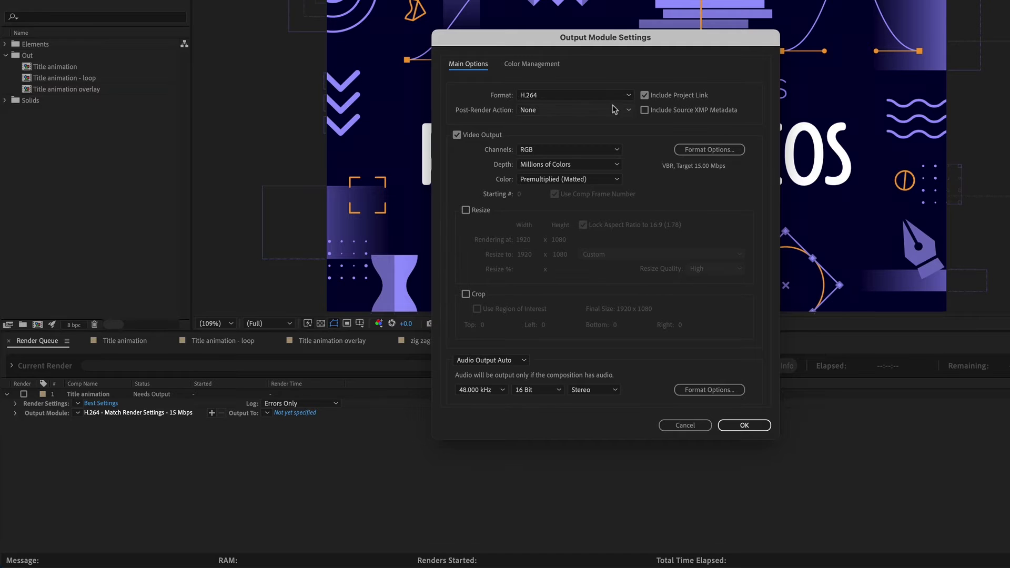
{"action": "left_click", "coordinate": [672, 431]}
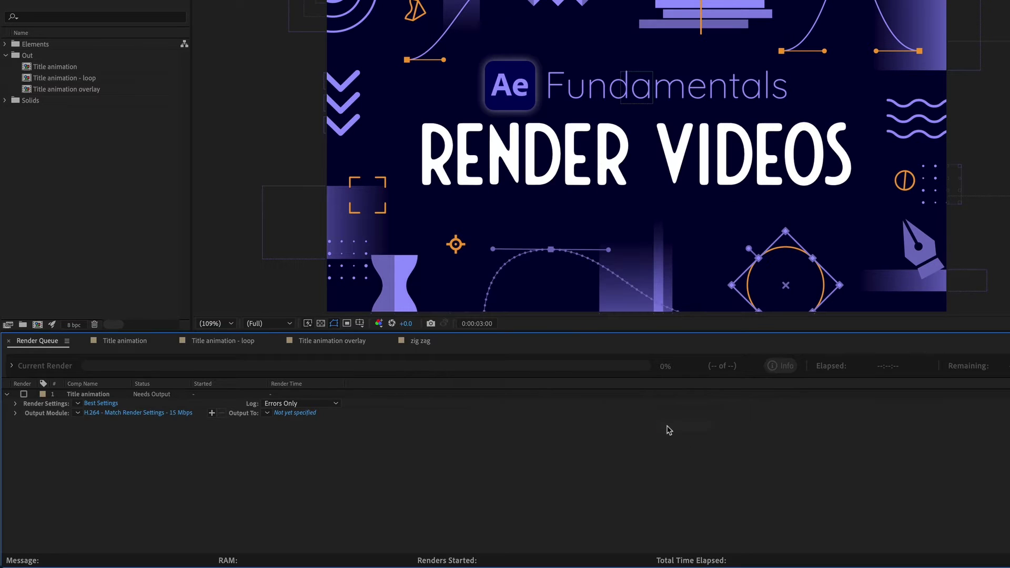
{"action": "left_click", "coordinate": [78, 414]}
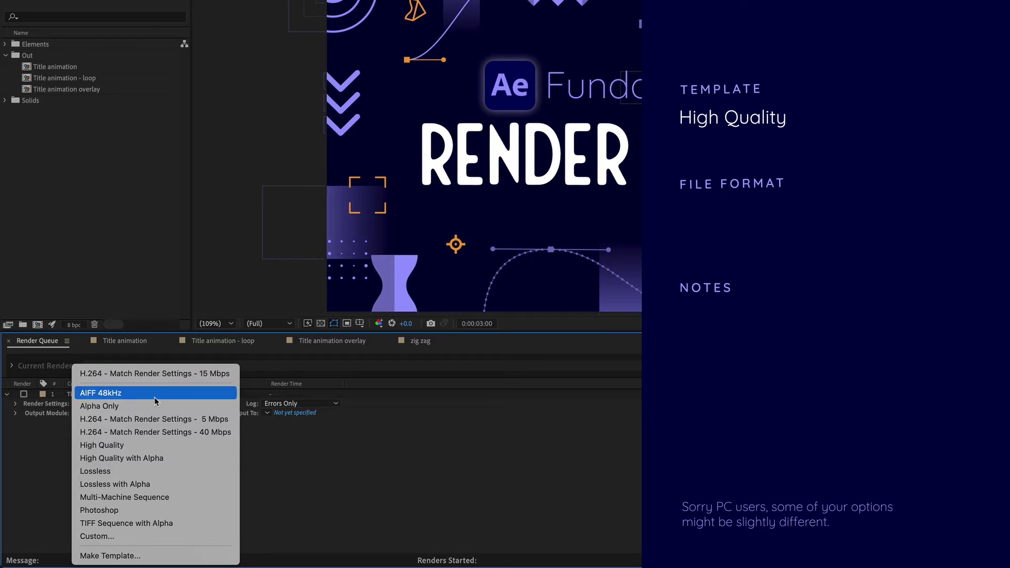
Step: Switch the output module to High Quality, review it, then choose High Quality with Alpha
{"action": "left_click", "coordinate": [159, 446]}
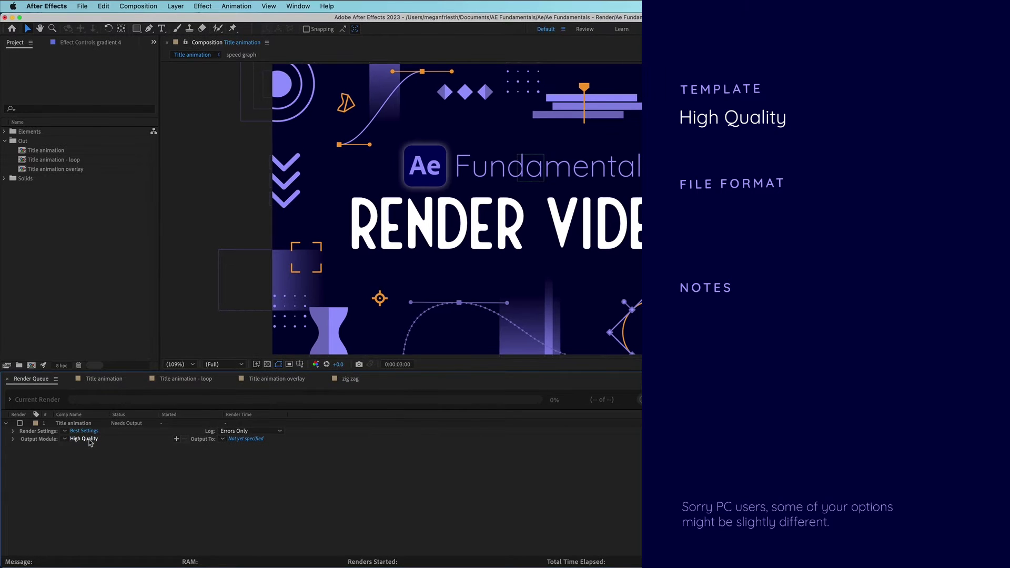
{"action": "left_click", "coordinate": [90, 441]}
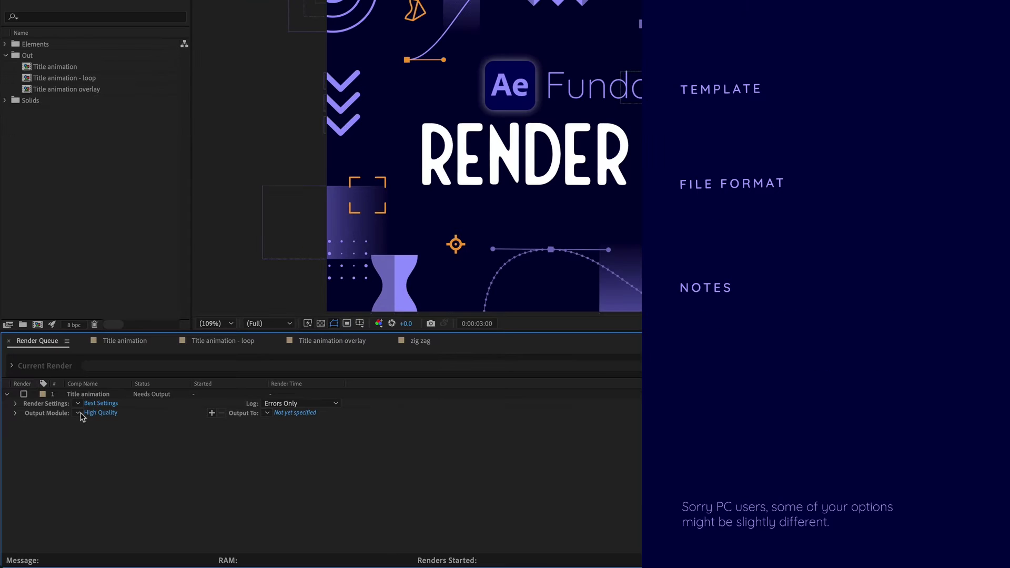
{"action": "left_click", "coordinate": [68, 438]}
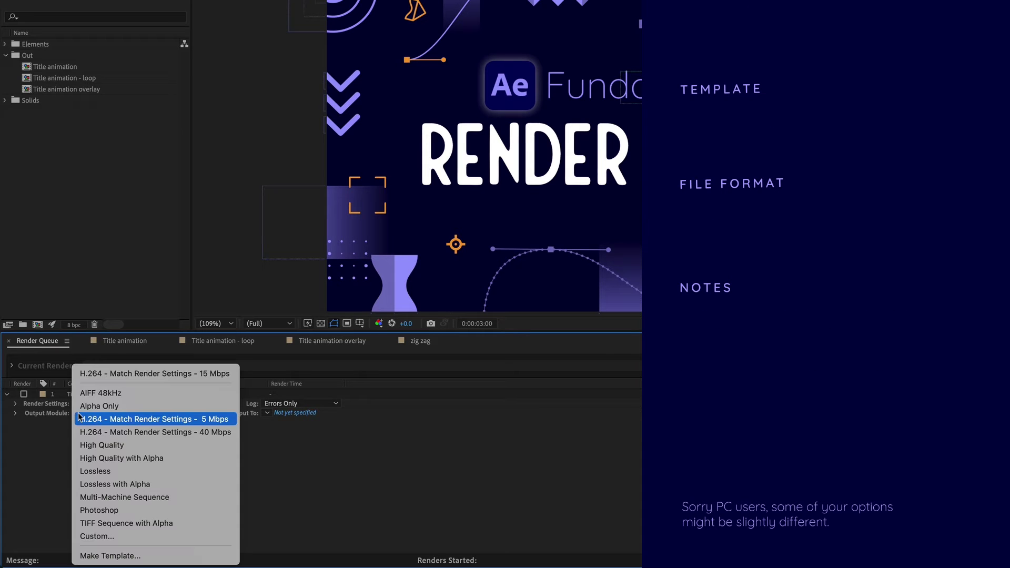
{"action": "left_click", "coordinate": [186, 458]}
{"action": "left_click", "coordinate": [138, 413]}
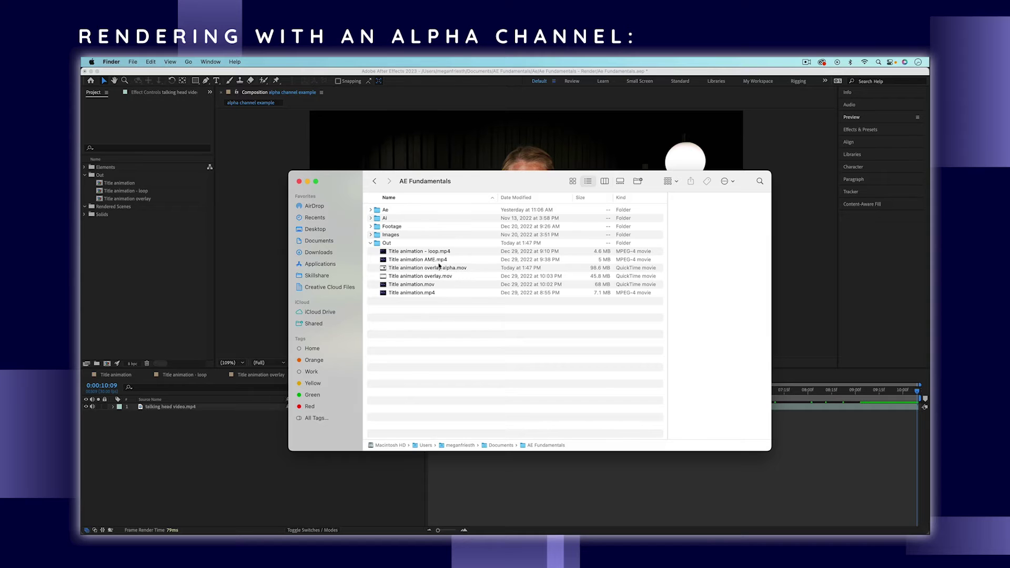
Step: Import Title animation overlay alpha.mov and the plain overlay movie into the Project panel
{"action": "left_click", "coordinate": [442, 270]}
{"action": "left_click", "coordinate": [449, 276], "text": "super"}
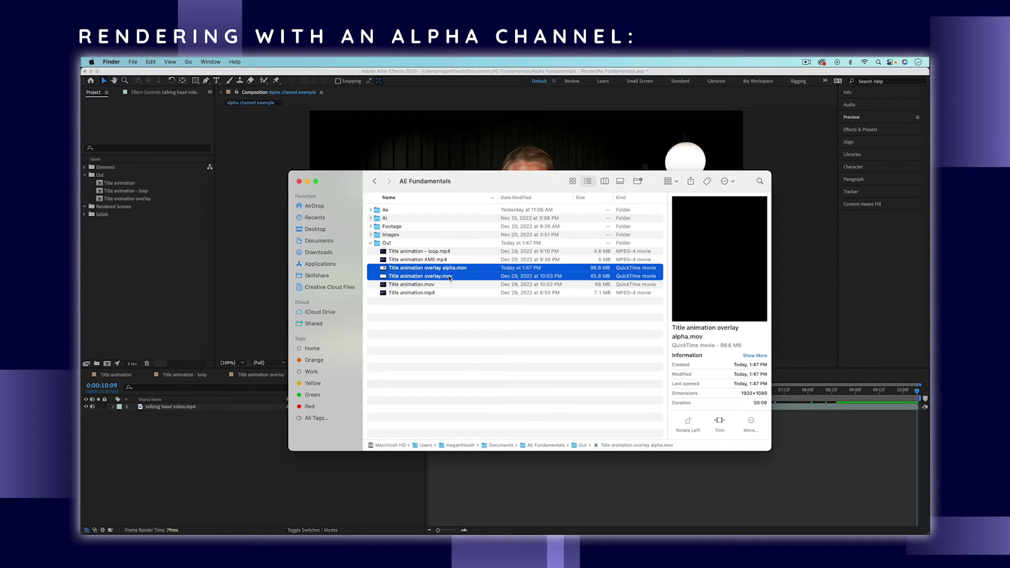
{"action": "left_click_drag", "start_coordinate": [457, 278], "coordinate": [184, 401]}
{"action": "left_click", "coordinate": [121, 258]}
Step: Replace the opaque overlay layer with the alpha overlay above the talking head and preview
{"action": "left_click_drag", "start_coordinate": [435, 394], "coordinate": [521, 398]}
{"action": "key", "text": "Delete"}
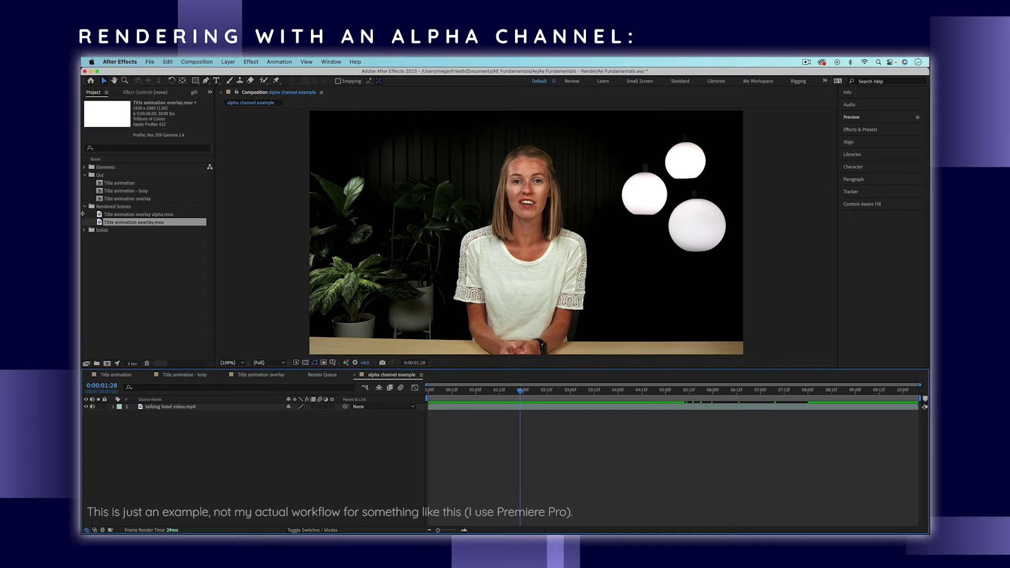
{"action": "left_click", "coordinate": [141, 215]}
{"action": "left_click_drag", "start_coordinate": [140, 216], "coordinate": [170, 404]}
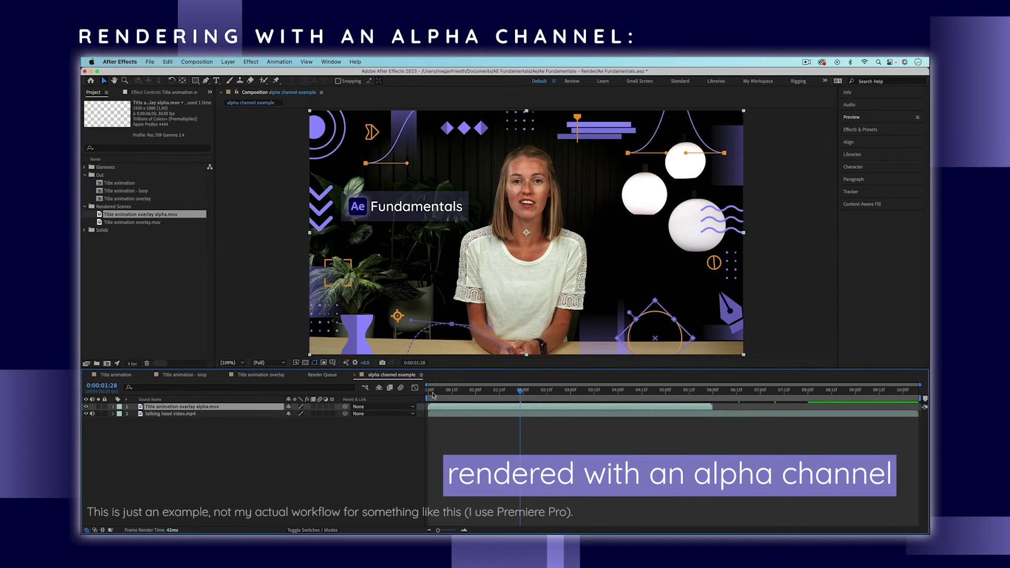
{"action": "left_click_drag", "start_coordinate": [430, 393], "coordinate": [515, 401]}
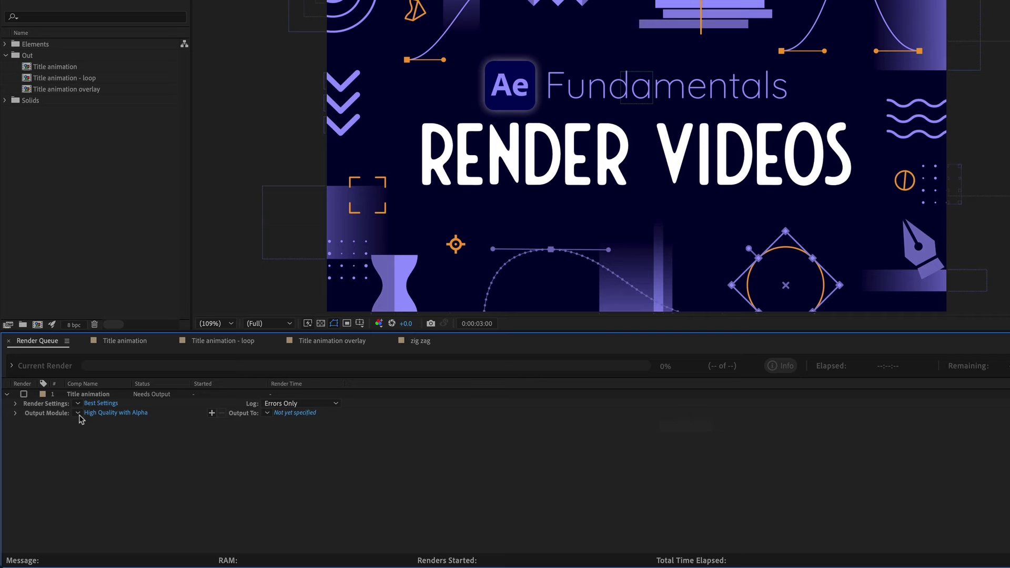
{"action": "left_click", "coordinate": [79, 414]}
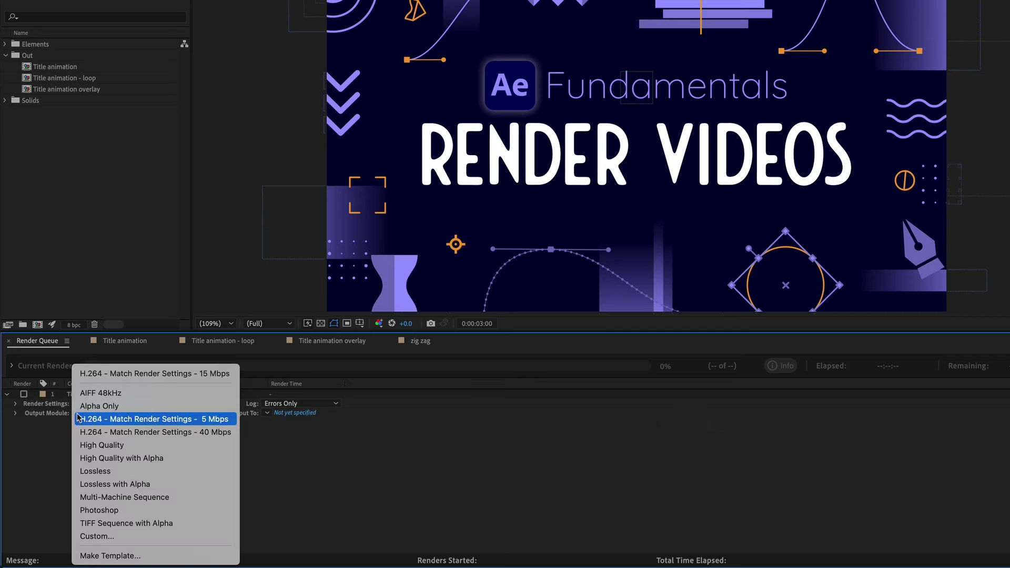
Step: Set the output module to H.264 - Match Render Settings - 15 Mbps and check Composition Settings
{"action": "left_click", "coordinate": [150, 374]}
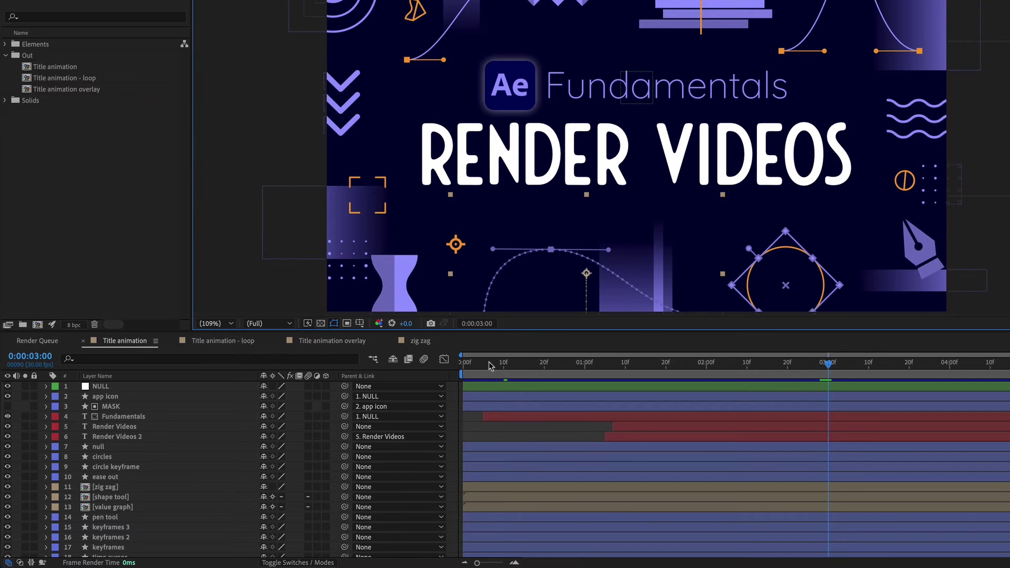
{"action": "left_click_drag", "start_coordinate": [491, 366], "coordinate": [466, 363]}
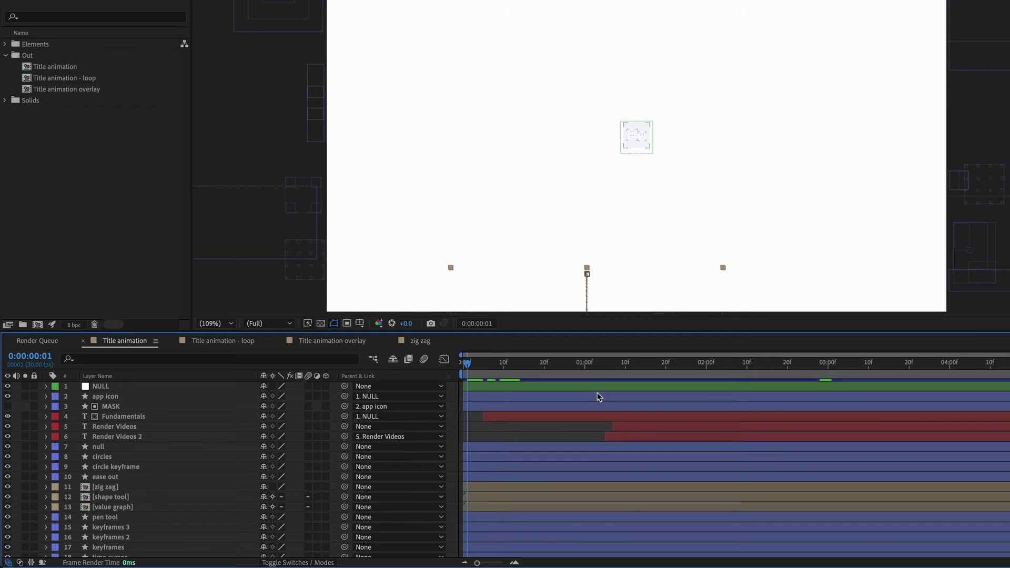
{"action": "key", "text": "super+k"}
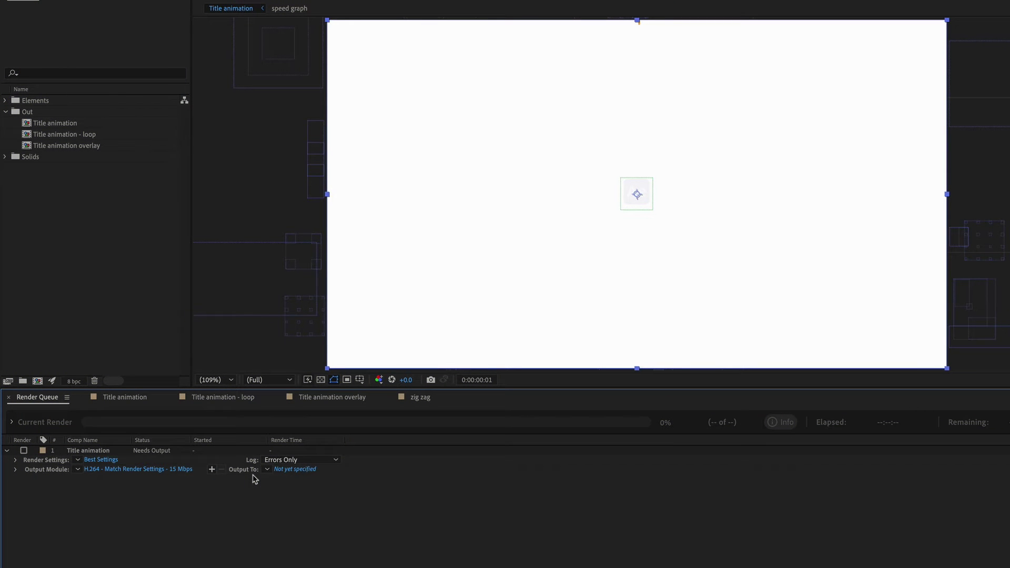
{"action": "left_click", "coordinate": [294, 469]}
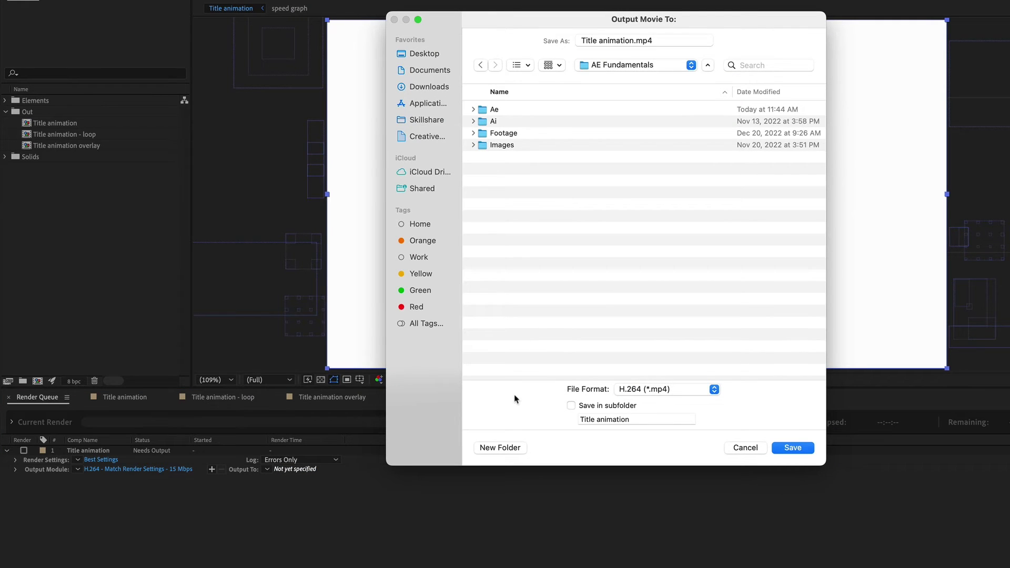
Step: Create an Out folder, save the render as Title animation.mp4 there, and start rendering
{"action": "left_click", "coordinate": [489, 448]}
{"action": "type", "text": "Out"}
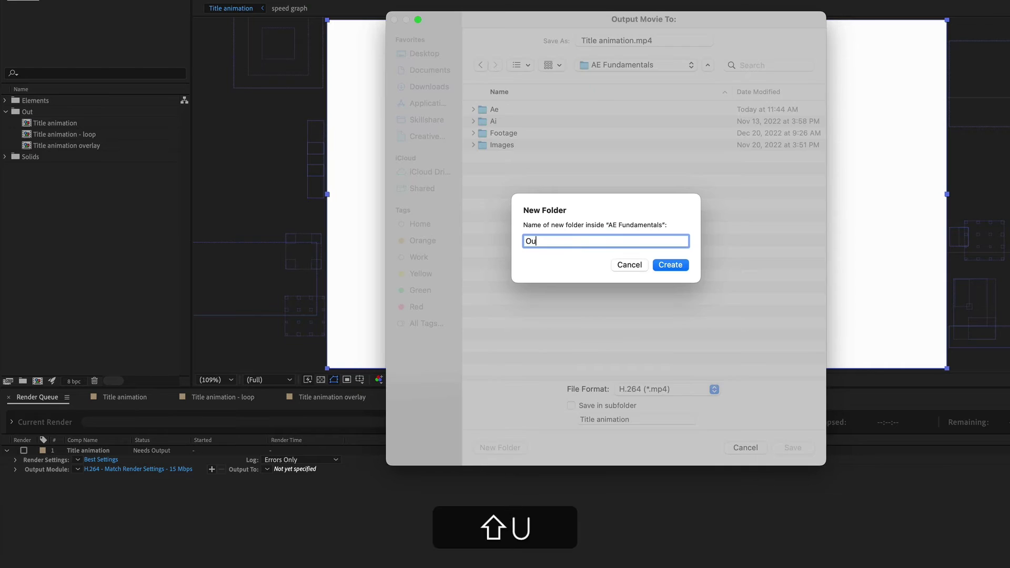
{"action": "left_click", "coordinate": [662, 267]}
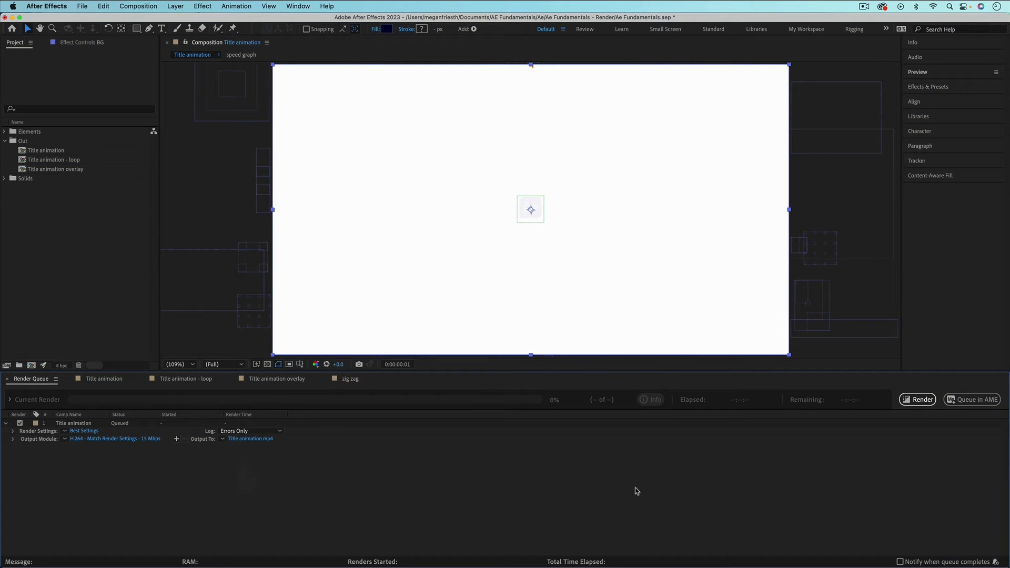
{"action": "left_click", "coordinate": [923, 402]}
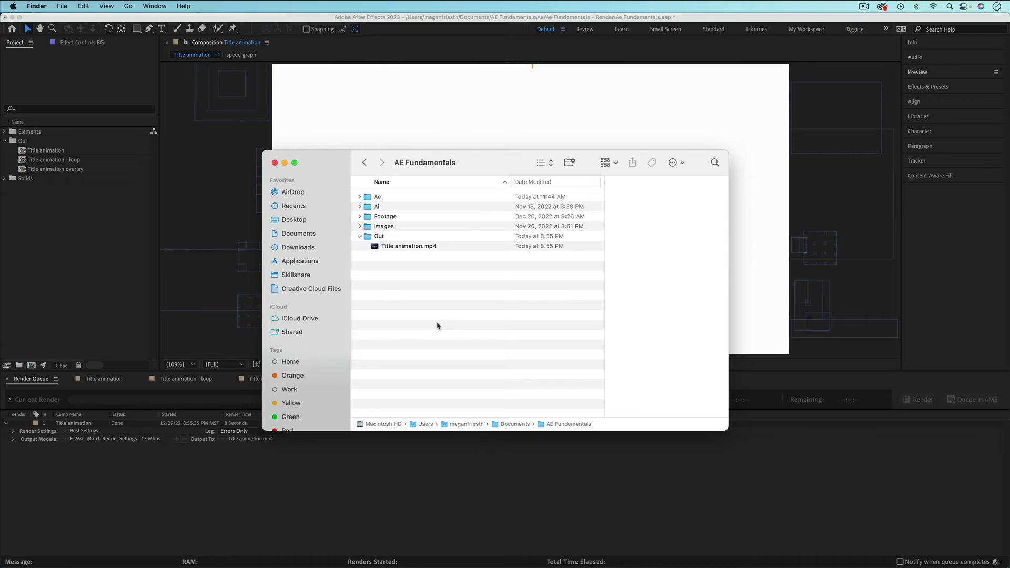
Step: Open Title animation.mp4 from the Out folder and play it in QuickTime Player
{"action": "double_click", "coordinate": [415, 250]}
{"action": "left_click", "coordinate": [497, 461]}
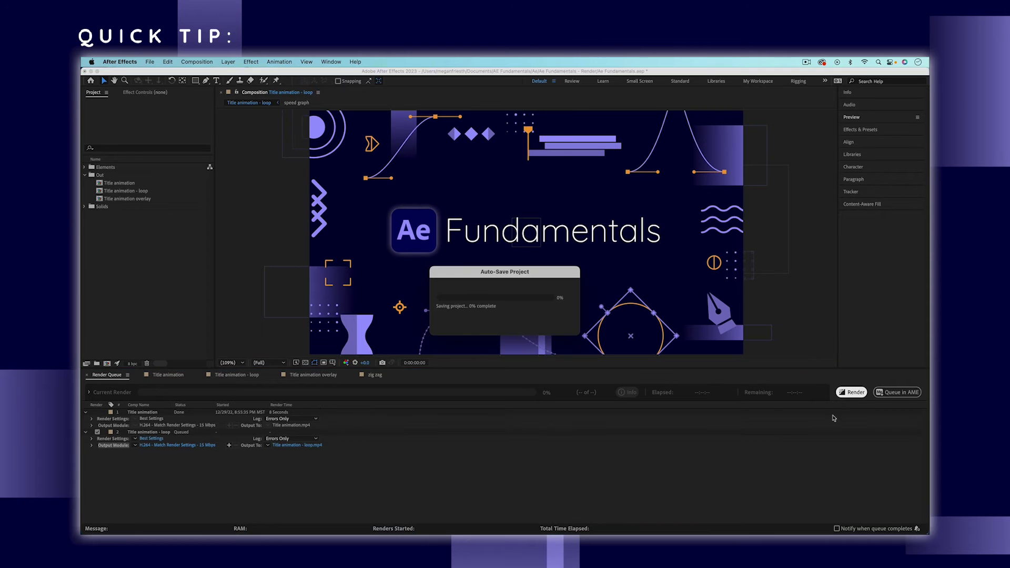
Step: Queue Title animation - loop with H.264 15 Mbps, outputting Title animation - loop.mp4, and render
{"action": "key", "text": "shift"}
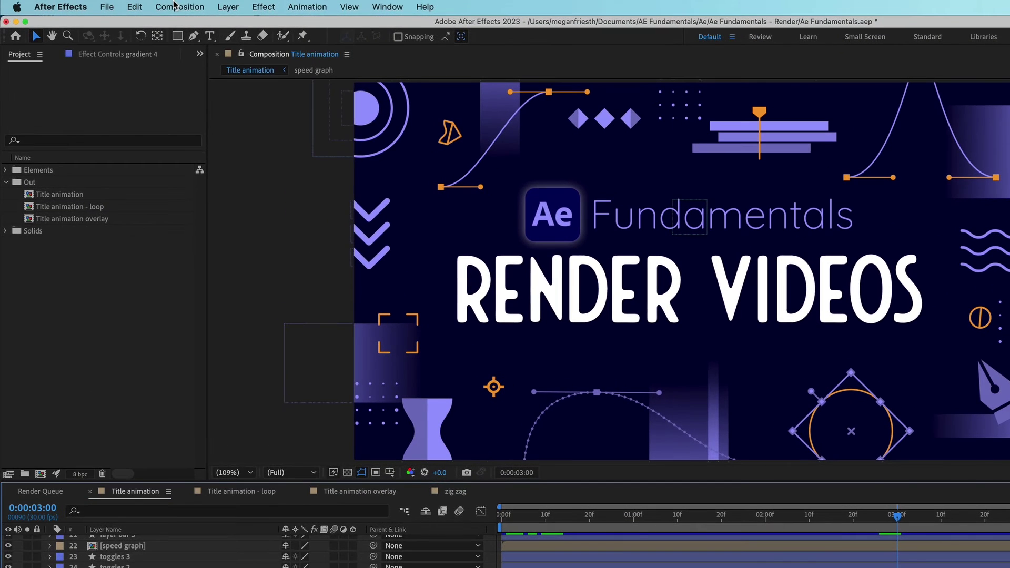
Step: Use Composition > Add to Adobe Media Encoder Queue to send Title animation to Media Encoder
{"action": "left_click", "coordinate": [137, 5]}
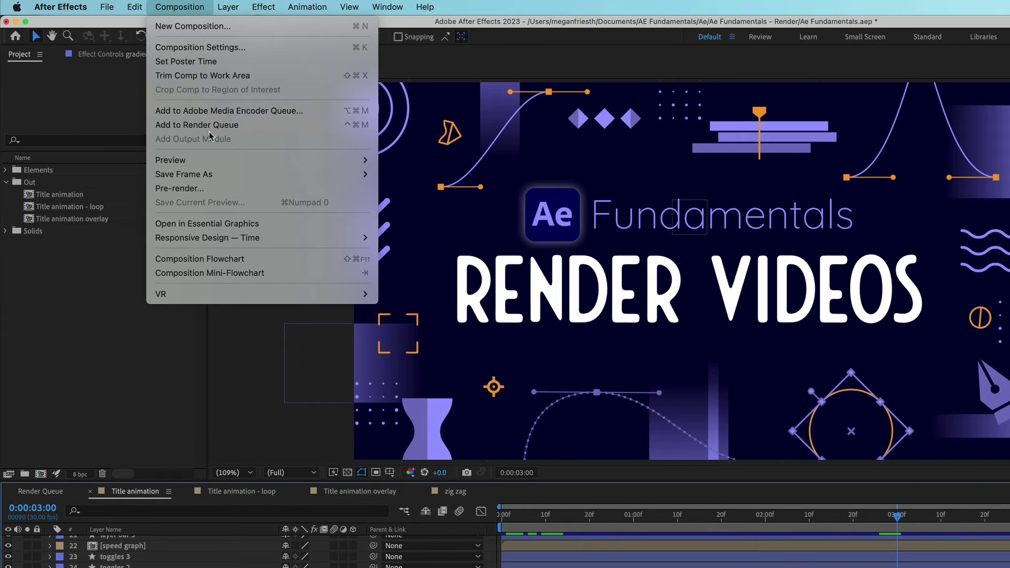
{"action": "left_click", "coordinate": [258, 119]}
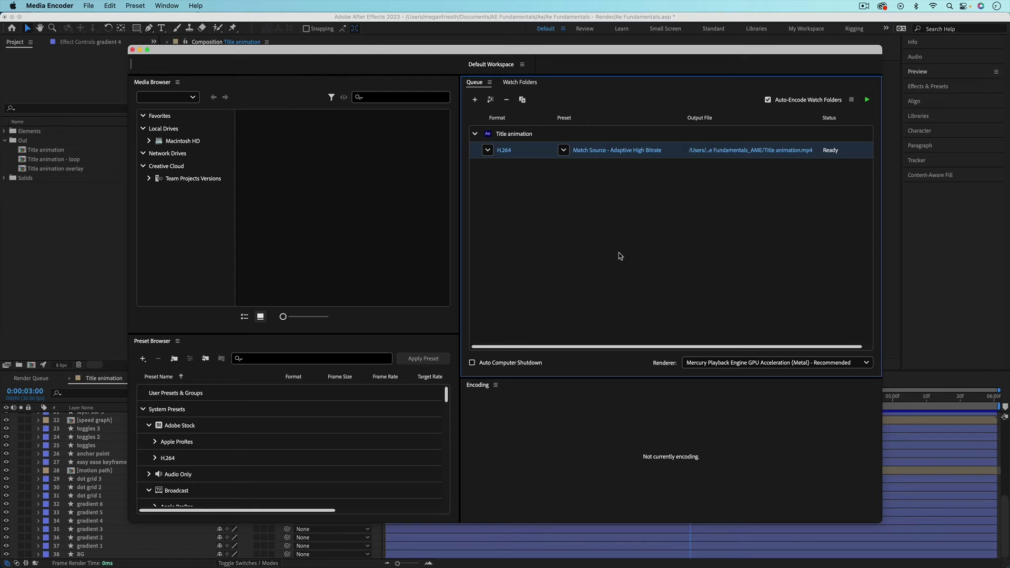
Step: In Export Settings, try the QuickTime and Animated GIF formats, then keep H.264 and confirm
{"action": "left_click", "coordinate": [503, 151]}
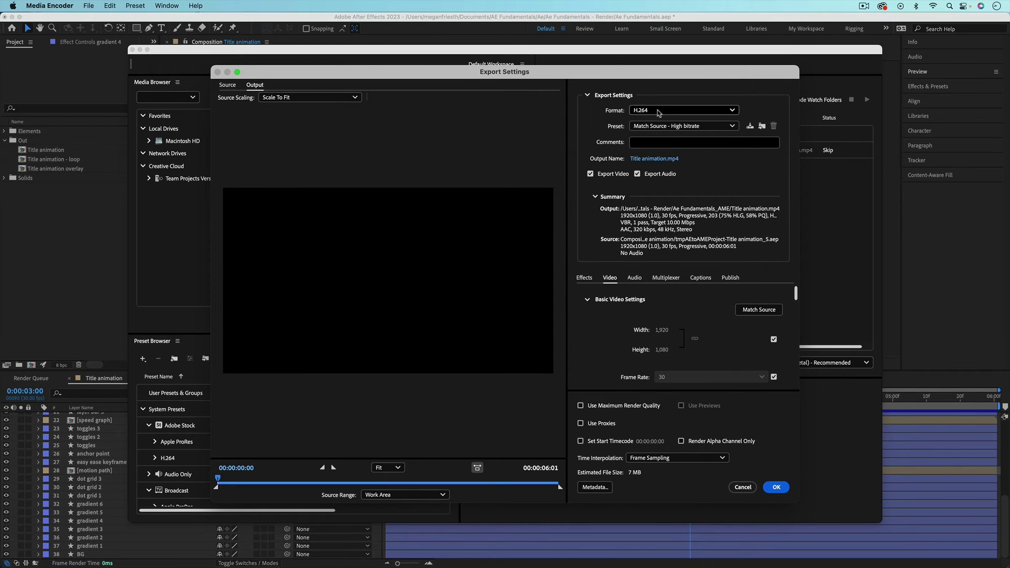
{"action": "left_click", "coordinate": [658, 112]}
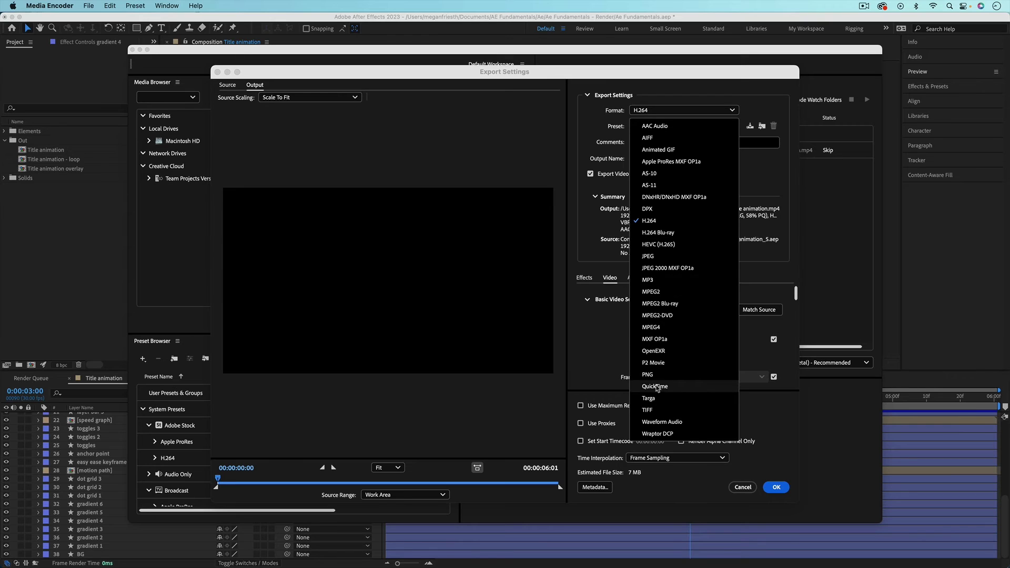
{"action": "left_click", "coordinate": [655, 387]}
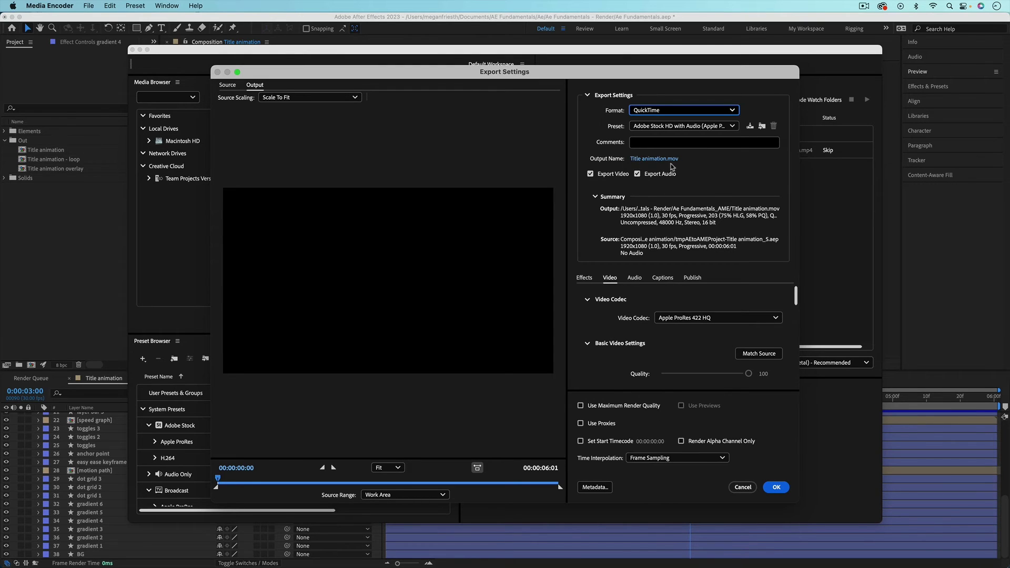
{"action": "left_click", "coordinate": [728, 174]}
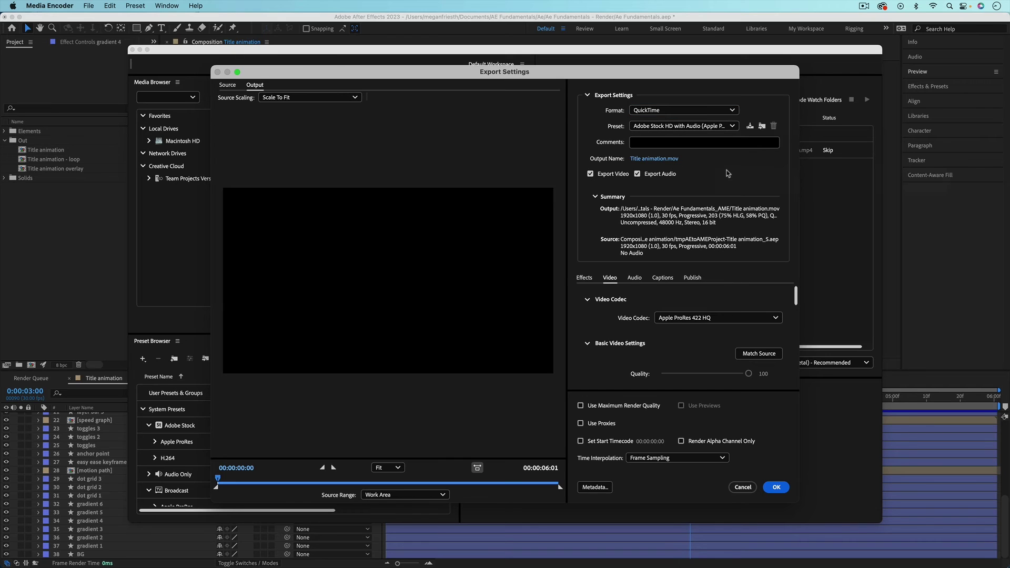
{"action": "left_click", "coordinate": [692, 111]}
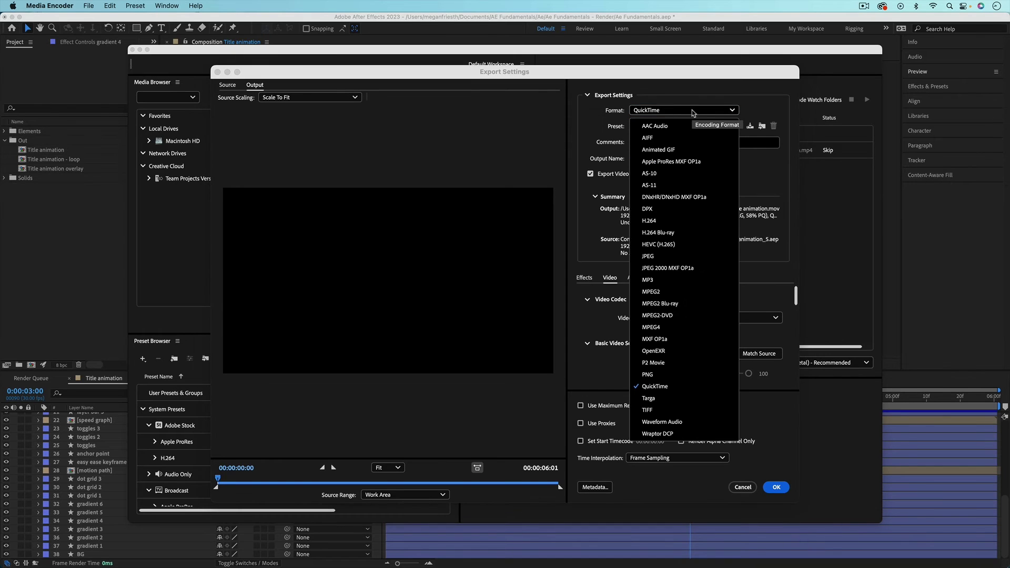
{"action": "left_click", "coordinate": [683, 150]}
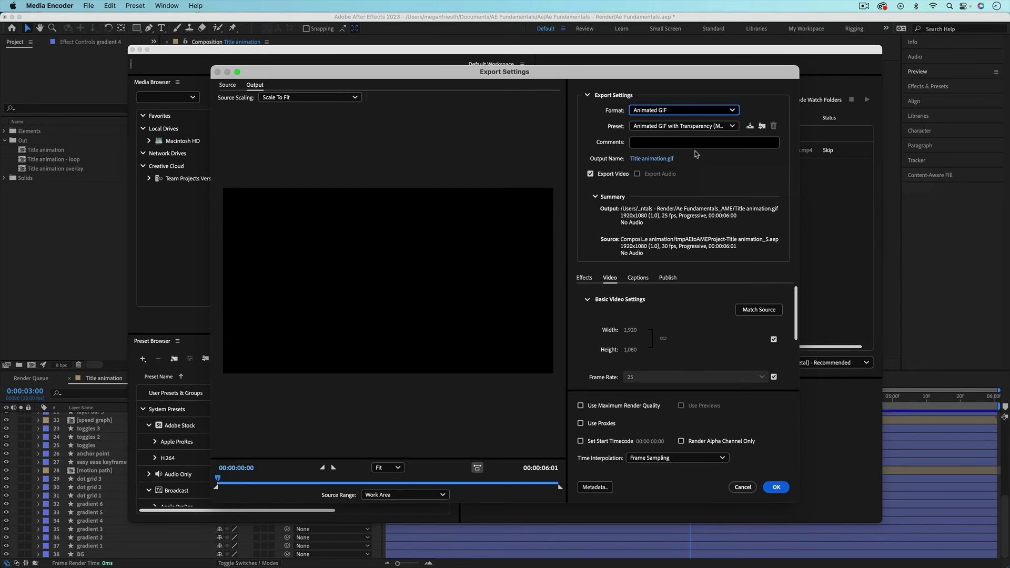
{"action": "left_click", "coordinate": [689, 109]}
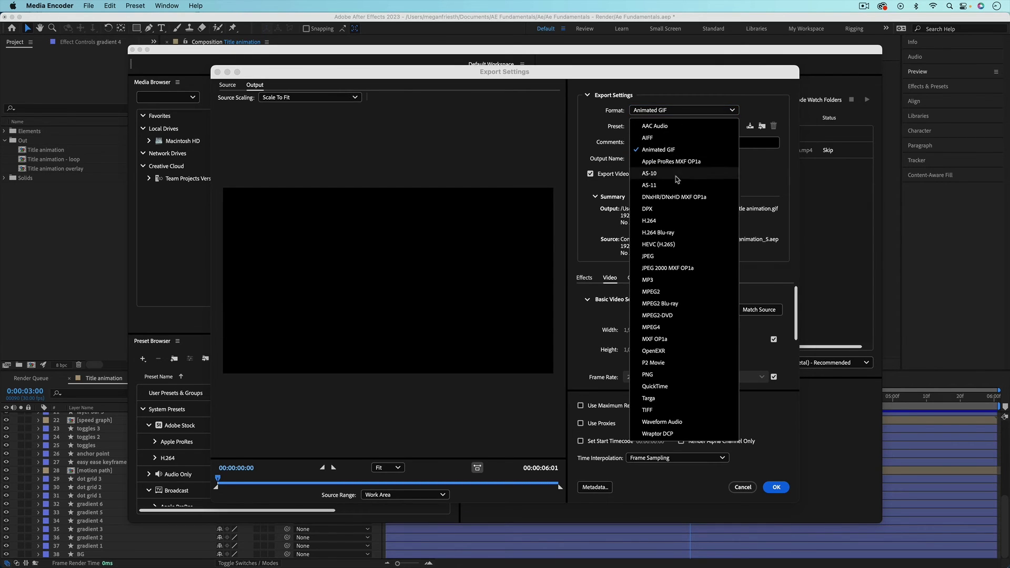
{"action": "left_click", "coordinate": [668, 220]}
{"action": "left_click", "coordinate": [776, 487]}
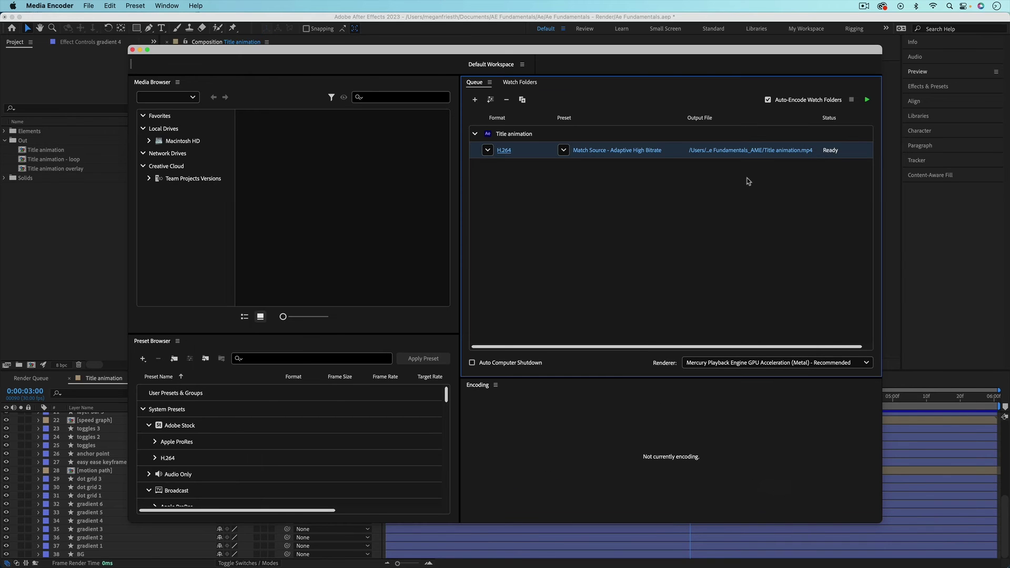
Step: Save the output as Title animation AME.mp4 in AE Fundamentals > Out and start the queue
{"action": "left_click", "coordinate": [727, 152]}
{"action": "left_click", "coordinate": [568, 142]}
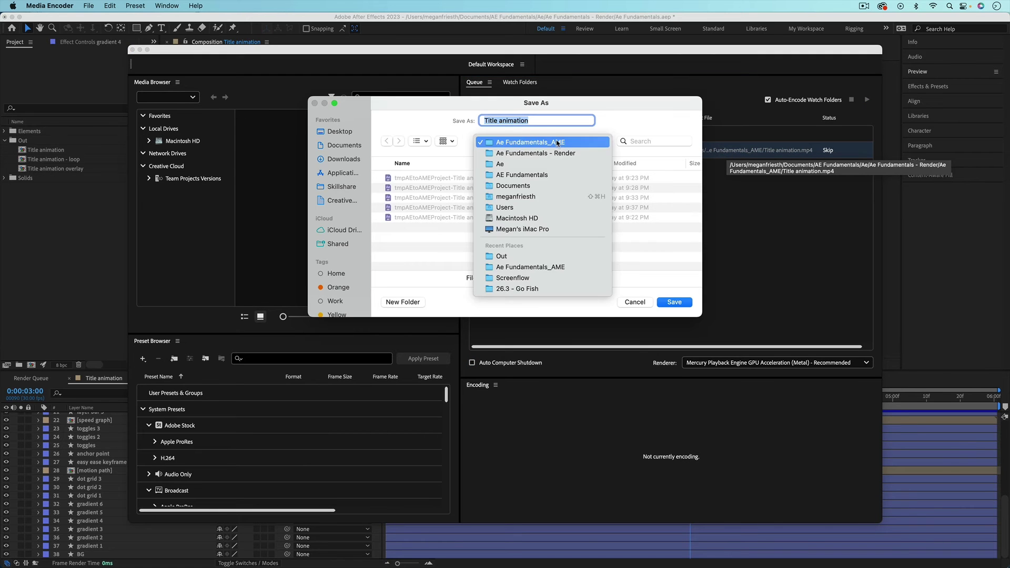
{"action": "left_click", "coordinate": [545, 176]}
{"action": "left_click", "coordinate": [505, 217]}
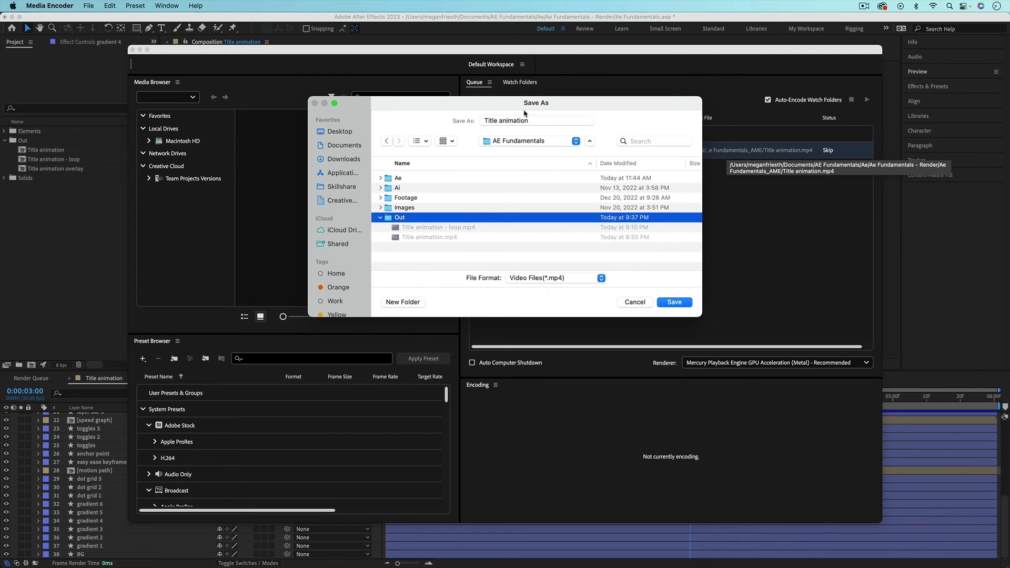
{"action": "left_click", "coordinate": [540, 125]}
{"action": "type", "text": "AME"}
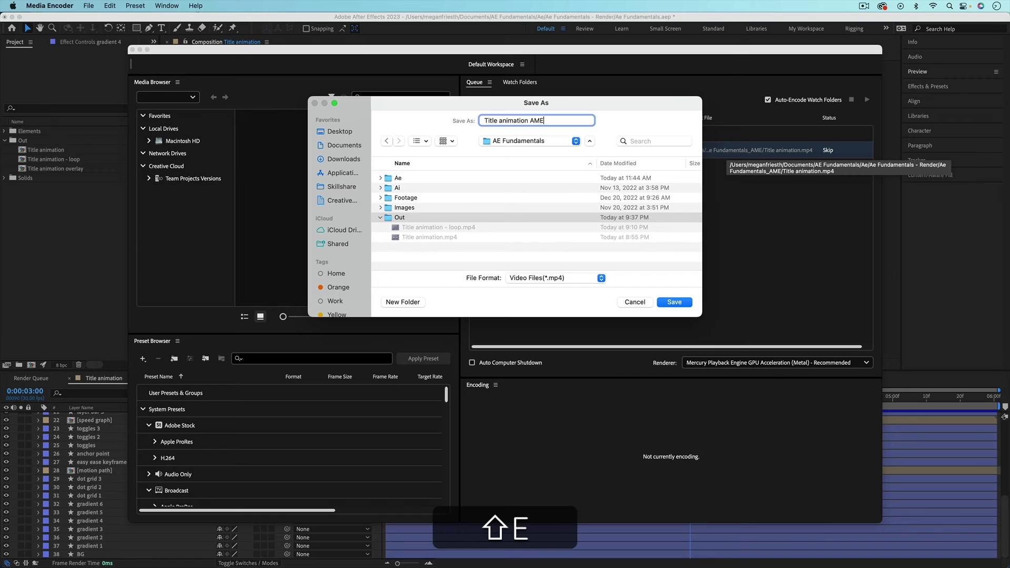
{"action": "left_click", "coordinate": [669, 304]}
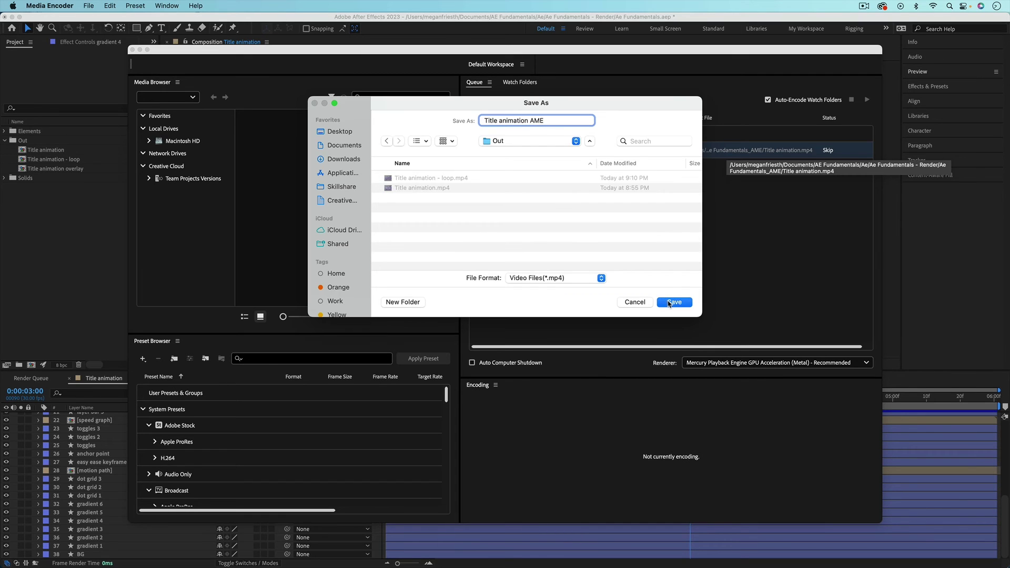
{"action": "left_click", "coordinate": [668, 302]}
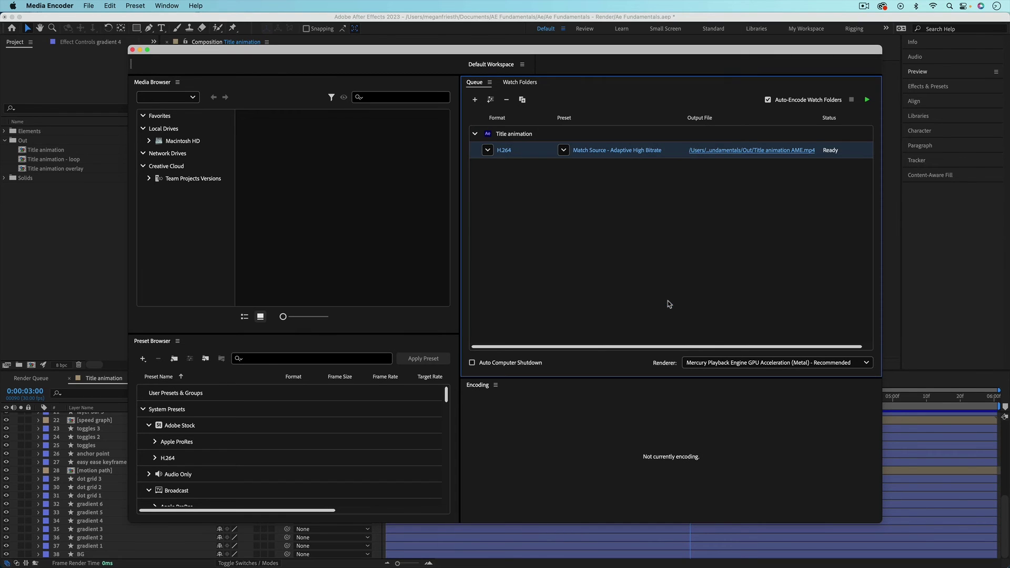
{"action": "left_click", "coordinate": [867, 100]}
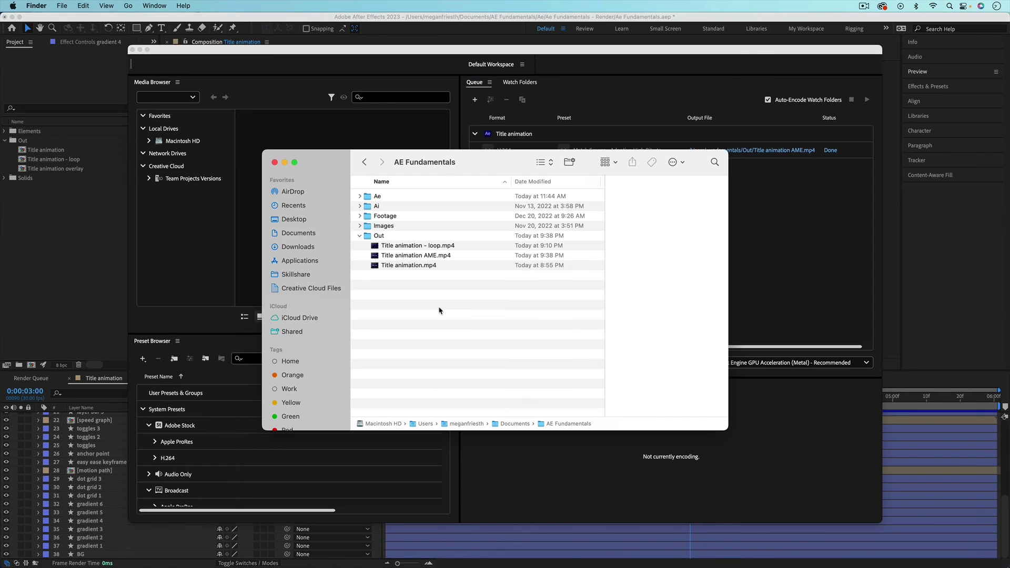
Step: Compare the details of Title animation.mp4 and Title animation AME.mp4 in the Out folder
{"action": "left_click", "coordinate": [429, 266]}
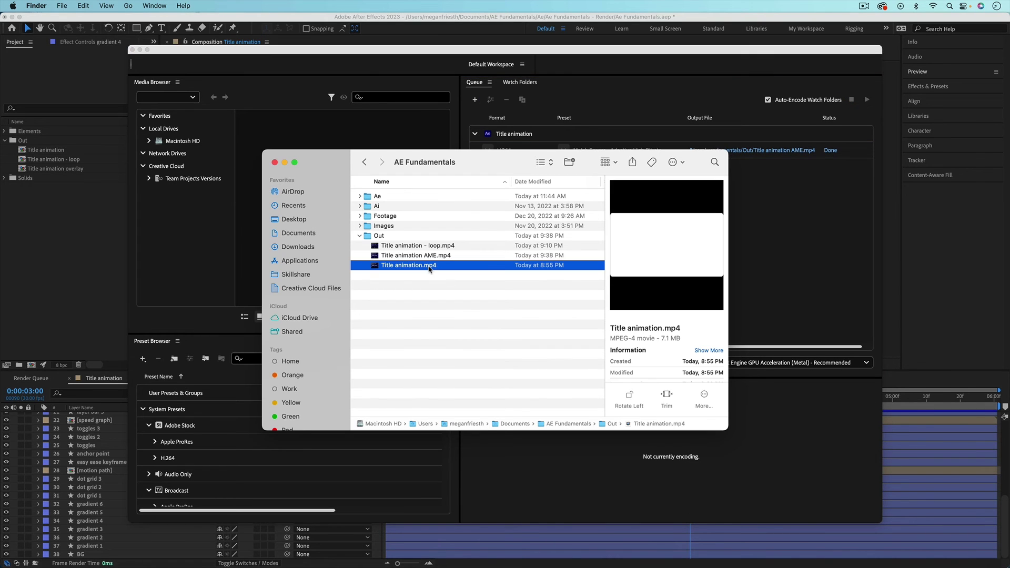
{"action": "left_click", "coordinate": [448, 256]}
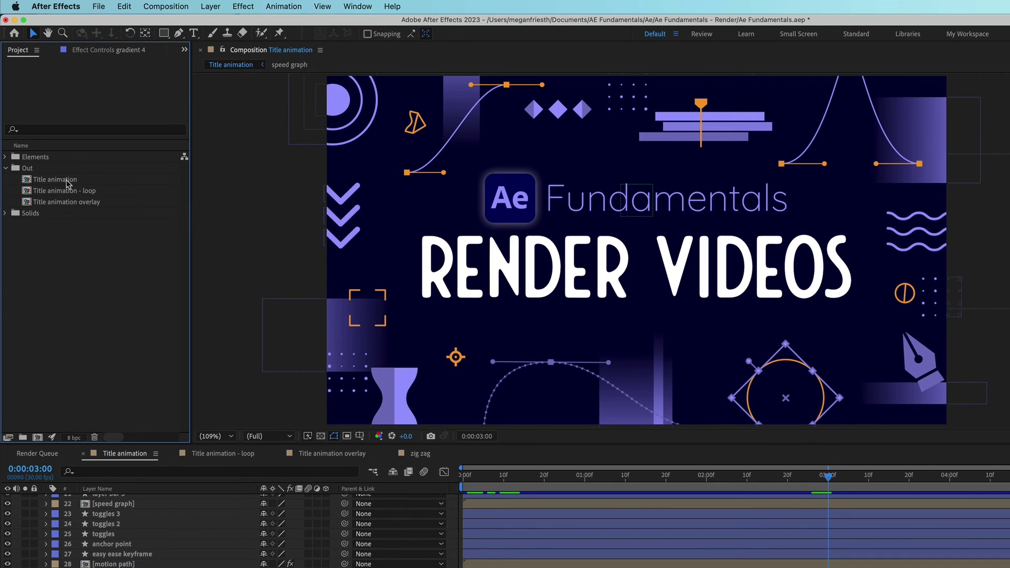
Step: Select the three Out compositions and add them to the Render Queue
{"action": "left_click", "coordinate": [68, 184]}
{"action": "left_click", "coordinate": [74, 202], "text": "shift"}
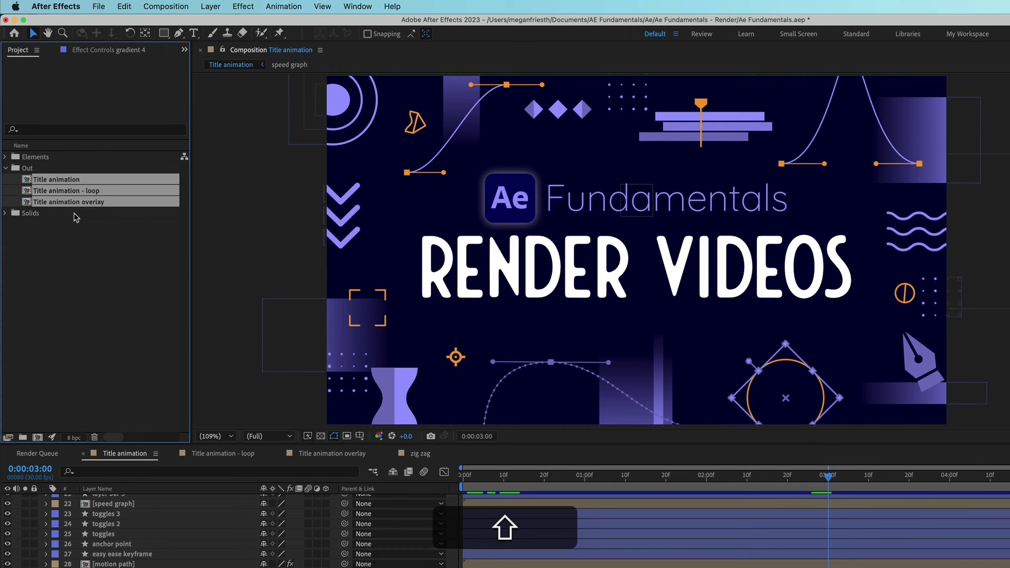
{"action": "left_click", "coordinate": [163, 7]}
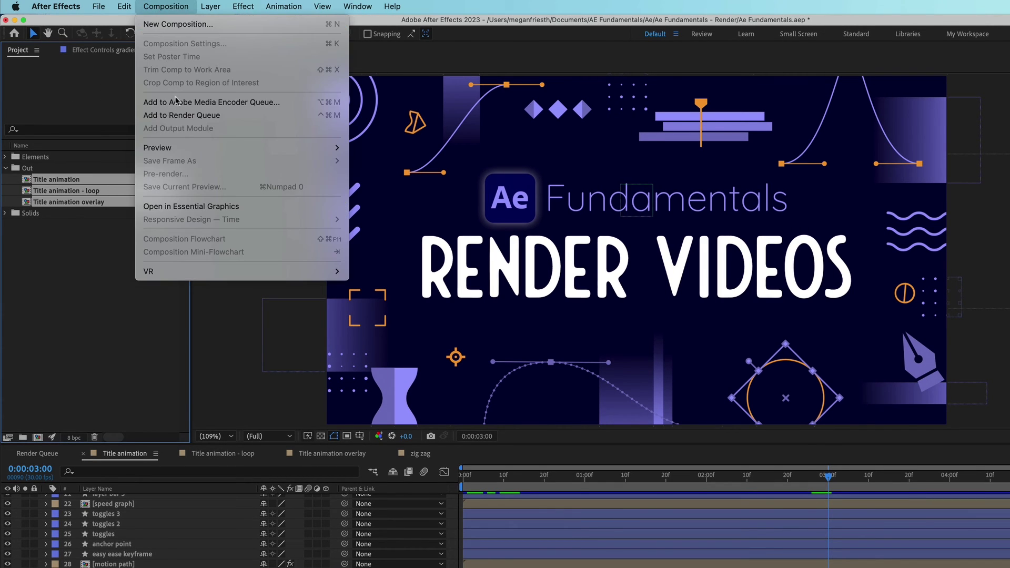
{"action": "left_click", "coordinate": [176, 116]}
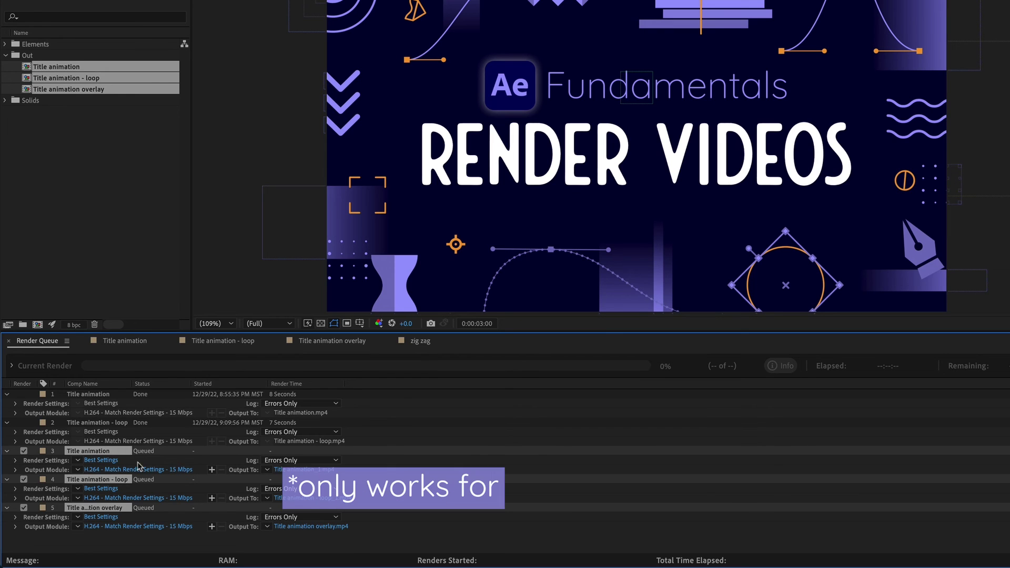
Step: Set the output template to High Quality, render, then delete the queued items
{"action": "left_click", "coordinate": [78, 470]}
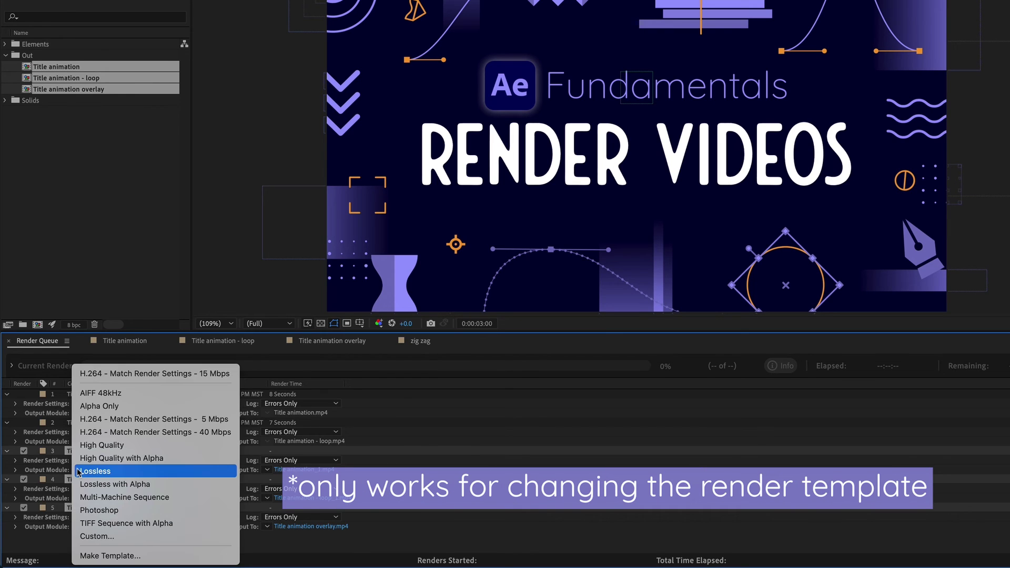
{"action": "left_click", "coordinate": [100, 445]}
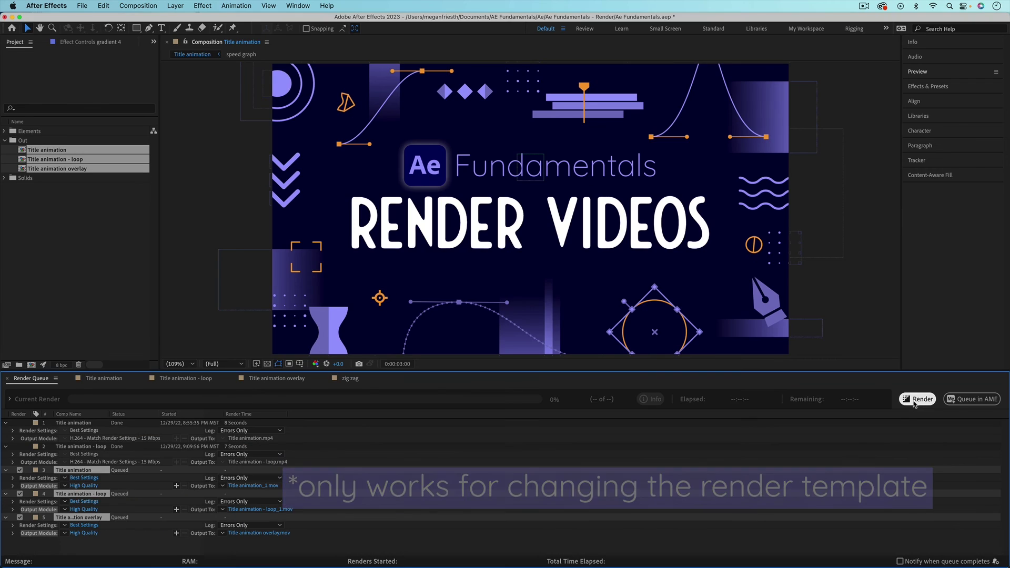
{"action": "left_click", "coordinate": [917, 398]}
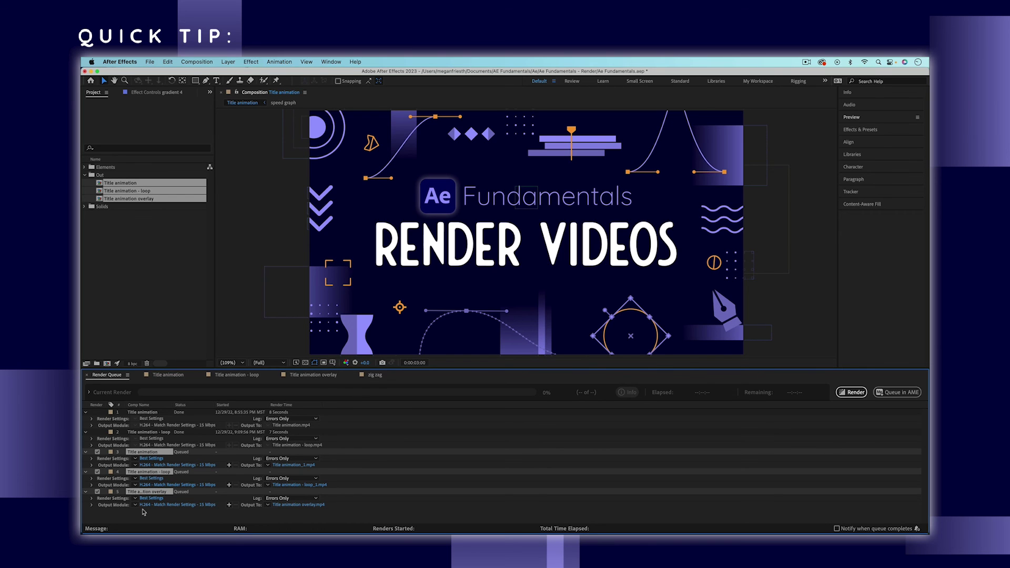
{"action": "key", "text": "BackSpace"}
Step: Send the three Out compositions to Media Encoder and start encoding them to H.264 MP4
{"action": "double_click", "coordinate": [129, 184]}
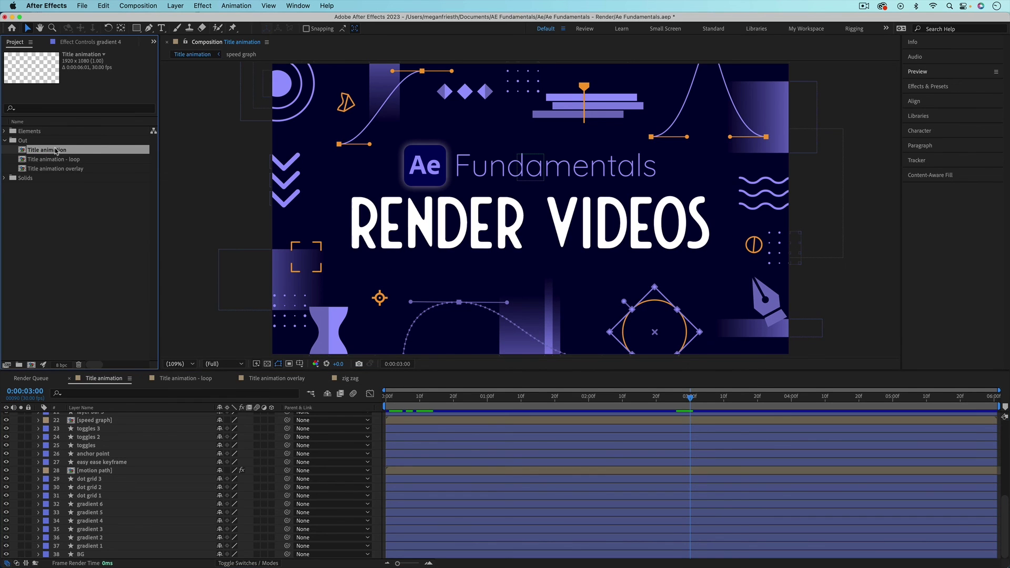
{"action": "left_click", "coordinate": [57, 169], "text": "shift"}
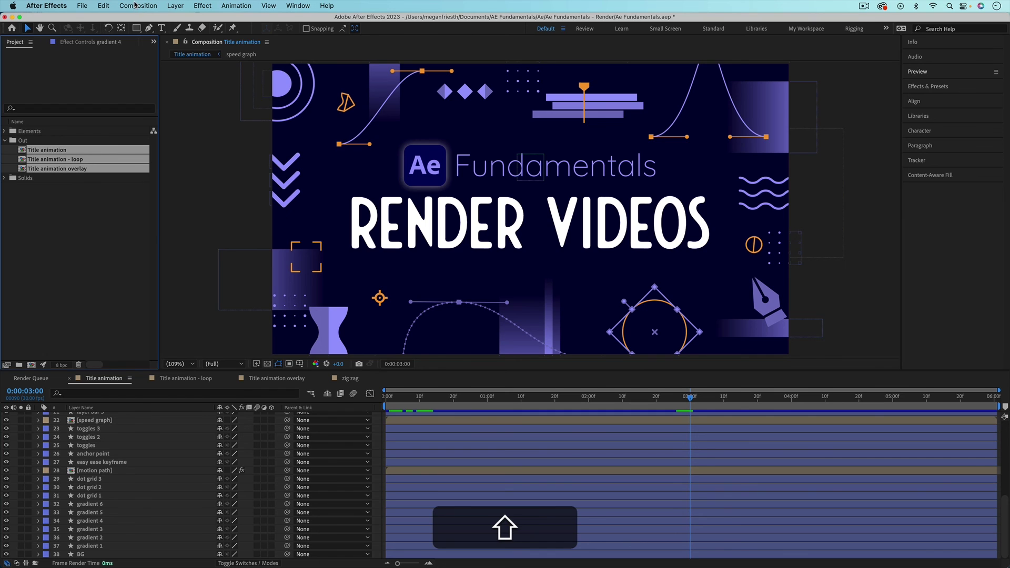
{"action": "left_click", "coordinate": [135, 5]}
{"action": "left_click", "coordinate": [149, 86]}
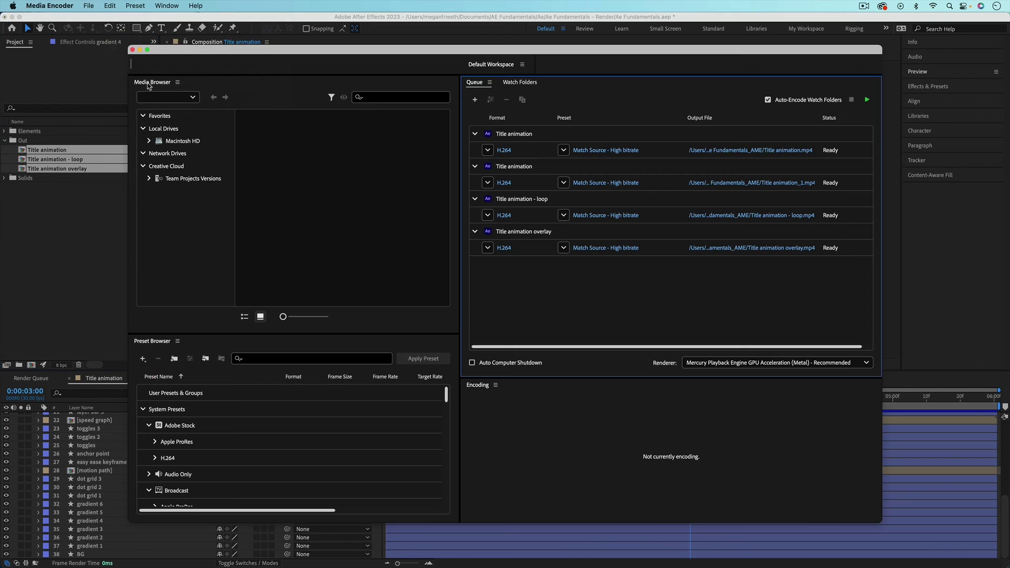
{"action": "left_click", "coordinate": [865, 100]}
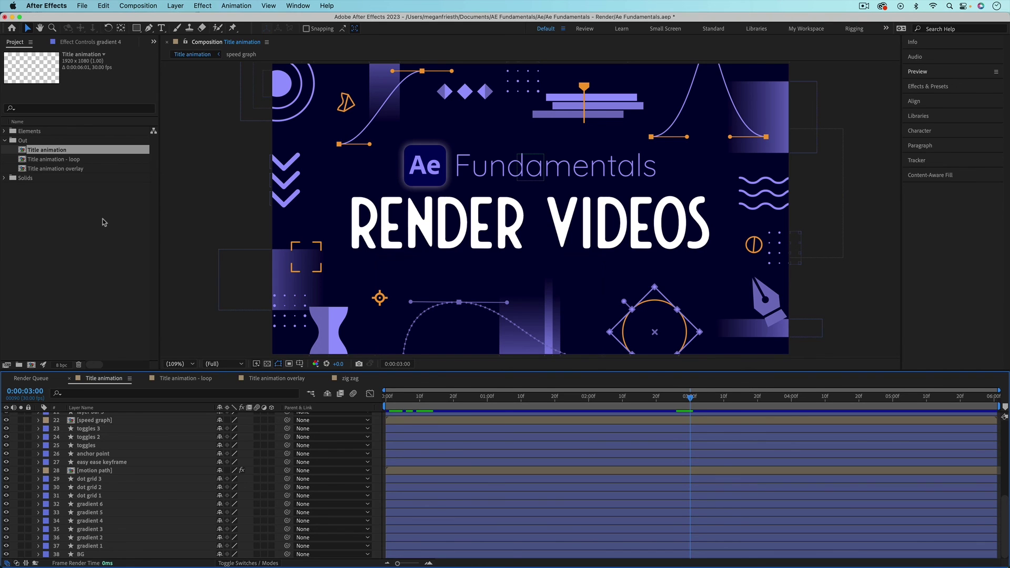
Step: Queue Title animation as item 6 with an H.264 MP4 output plus a High Quality Title animation_2.mov
{"action": "left_click", "coordinate": [132, 6]}
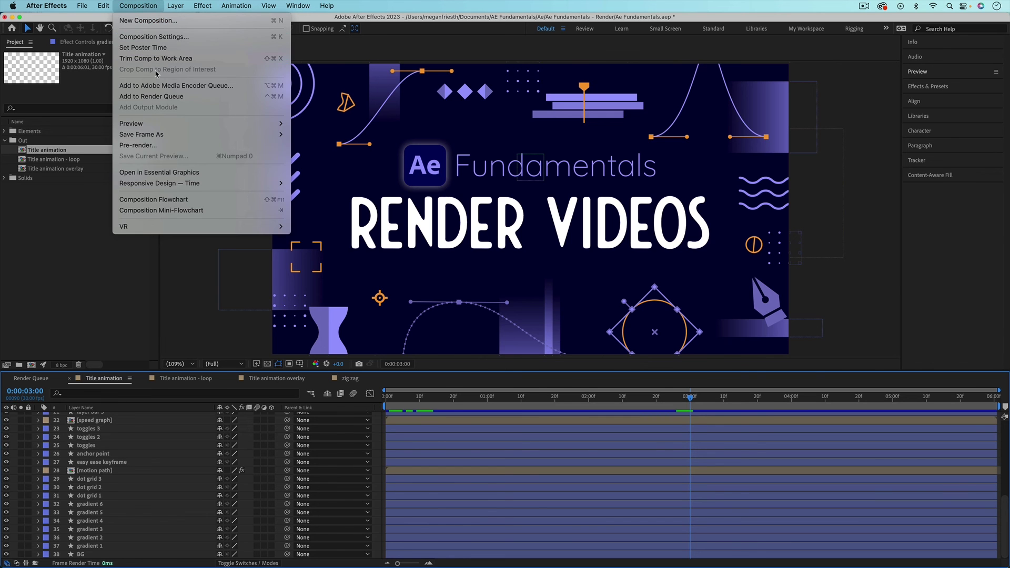
{"action": "left_click", "coordinate": [151, 96]}
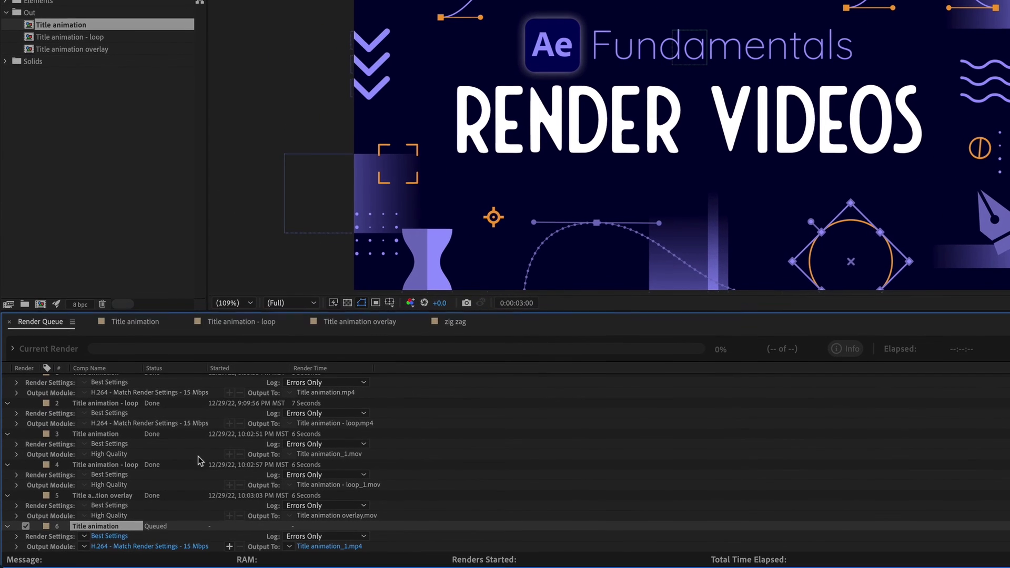
{"action": "left_click", "coordinate": [230, 547]}
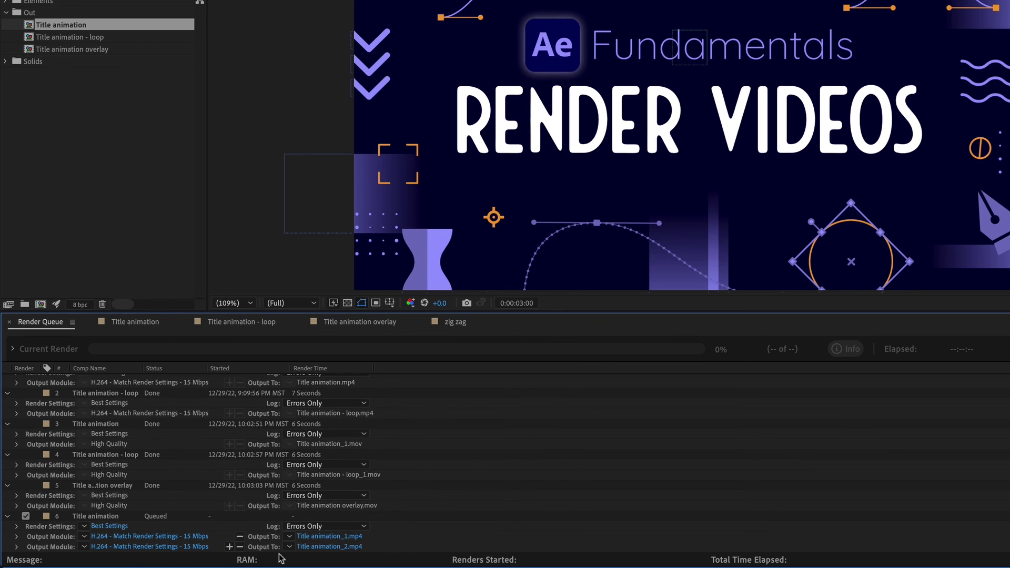
{"action": "left_click", "coordinate": [85, 547]}
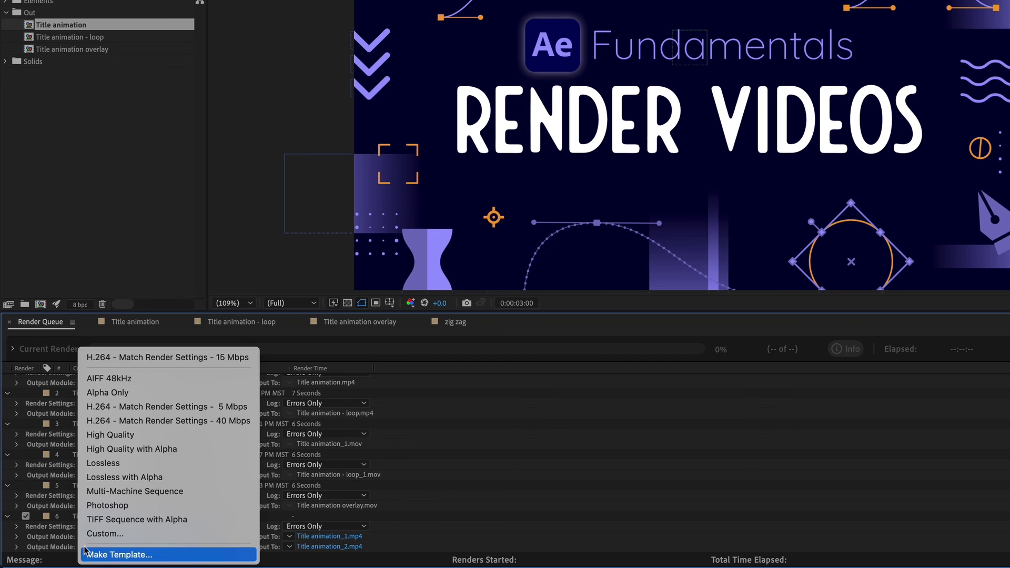
{"action": "left_click", "coordinate": [108, 439]}
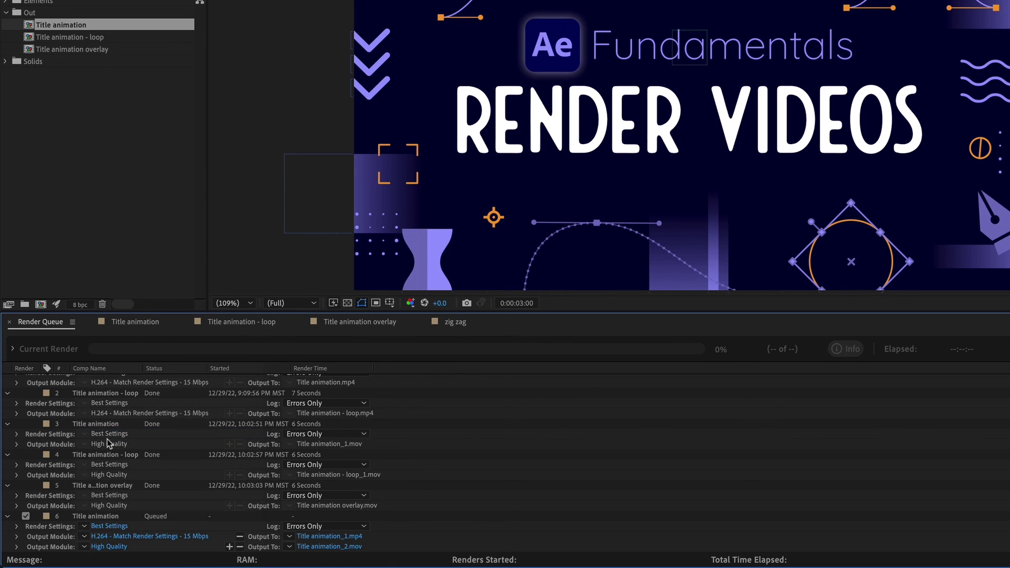